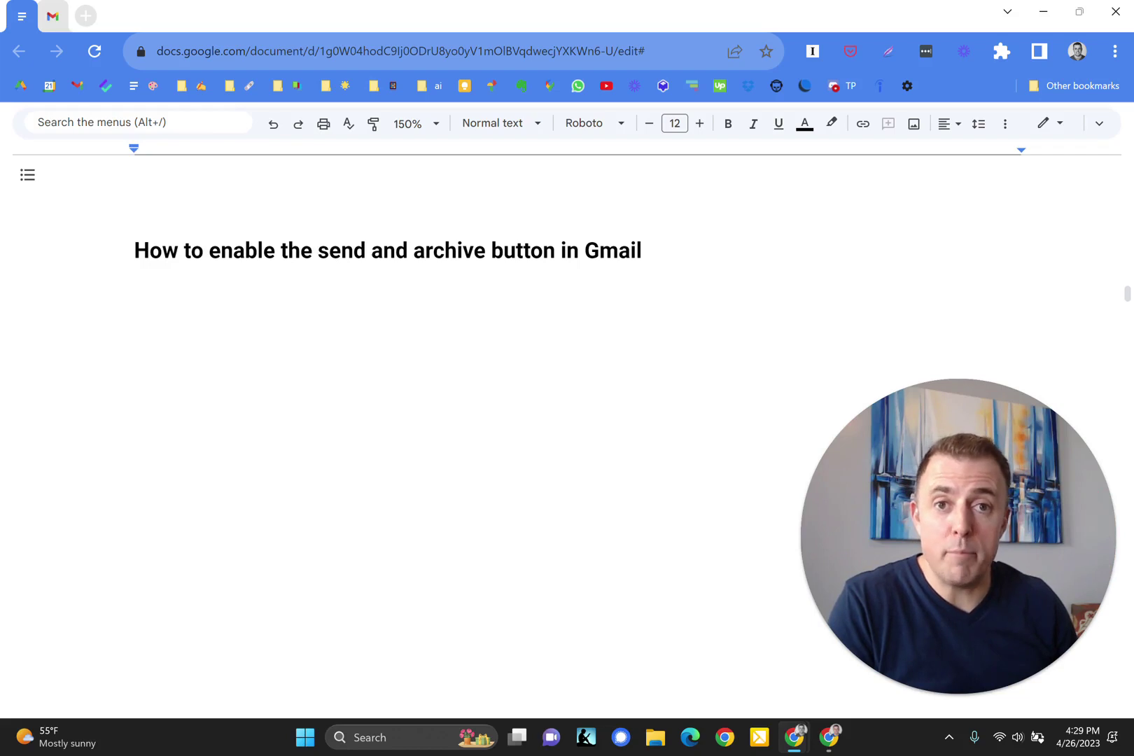
Step: Paste the bold intro question and four intro bullets, from 'You're in the right spot!' to the linked videos
text(Are you looking for the Gmail Send & Archive button?)
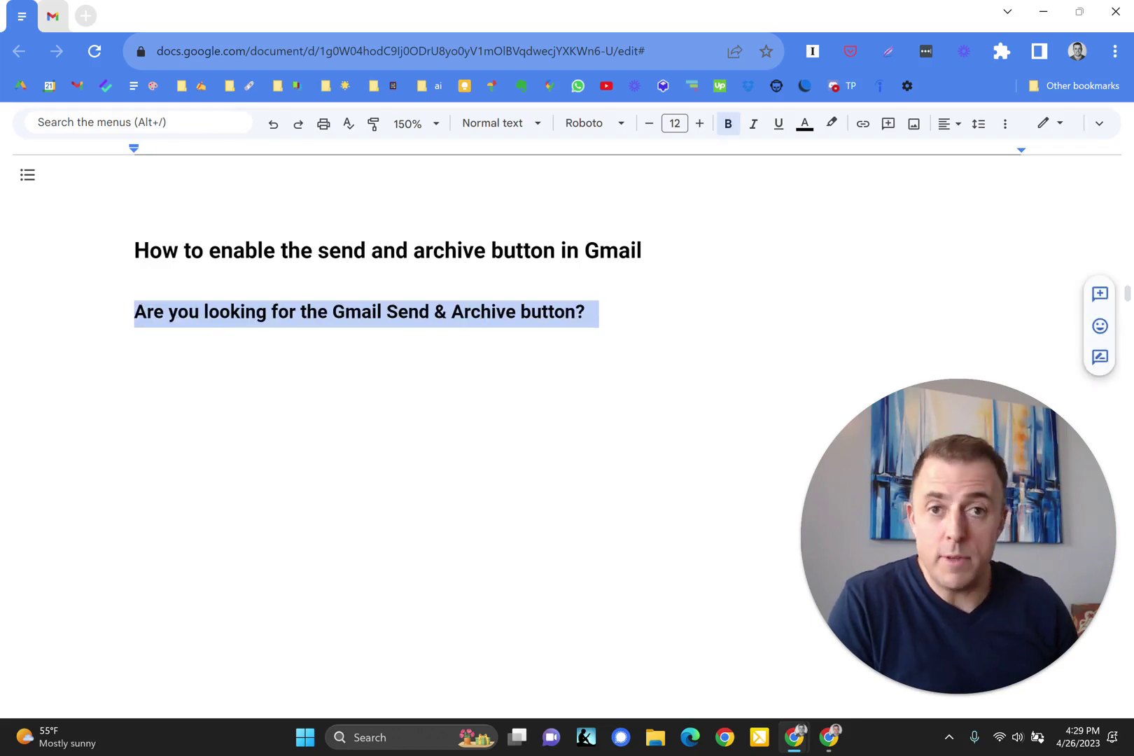
text(You’re in the right spot!)
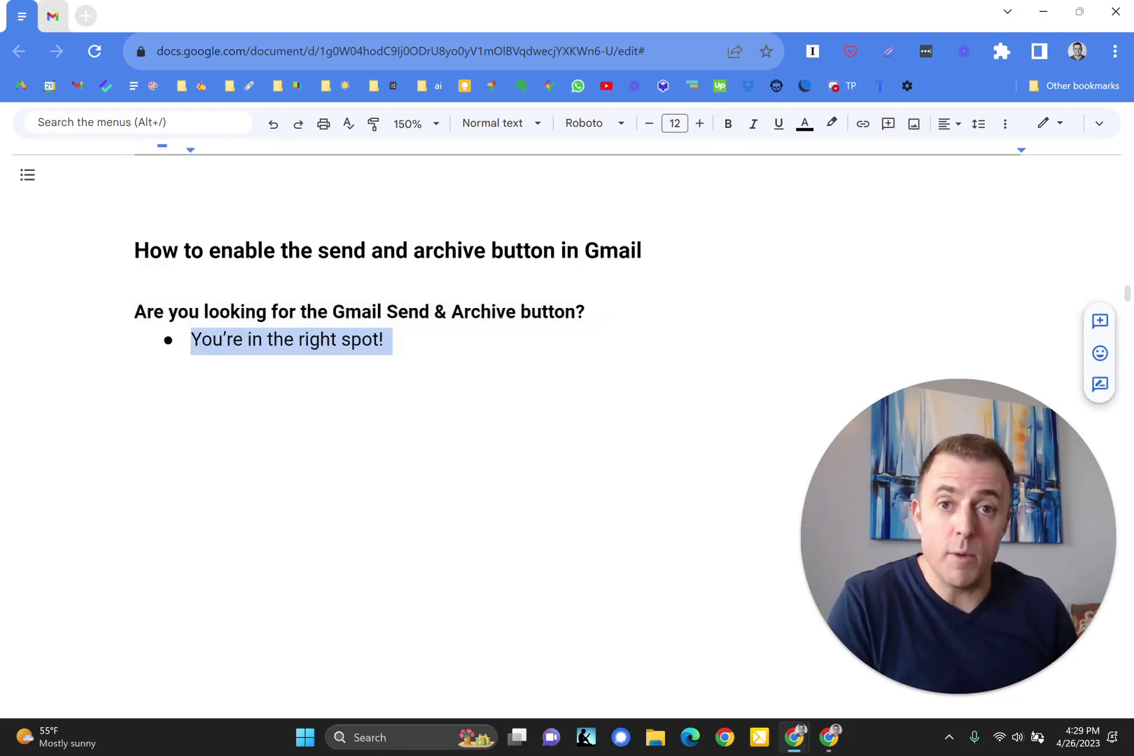
text(I am going to show you how to enable it)
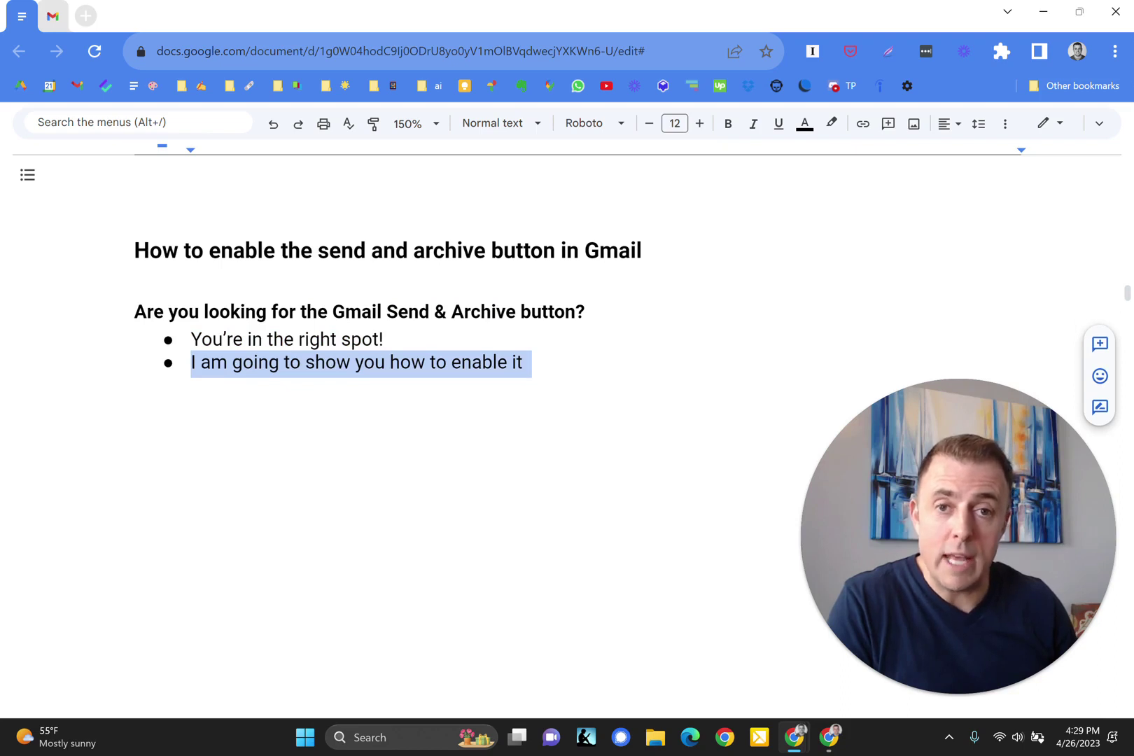
text(If you want to know why you should enable it or how to use it…)
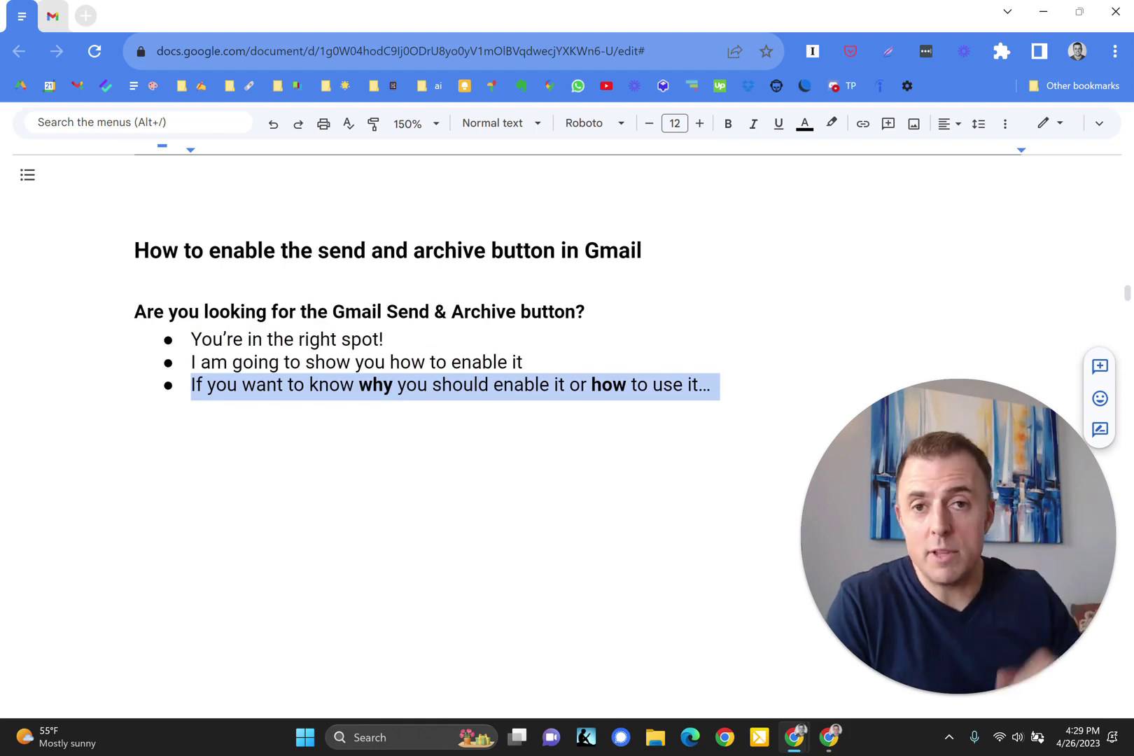
text(Check the videos linked below!)
text(How to enable the Send & Archive button)
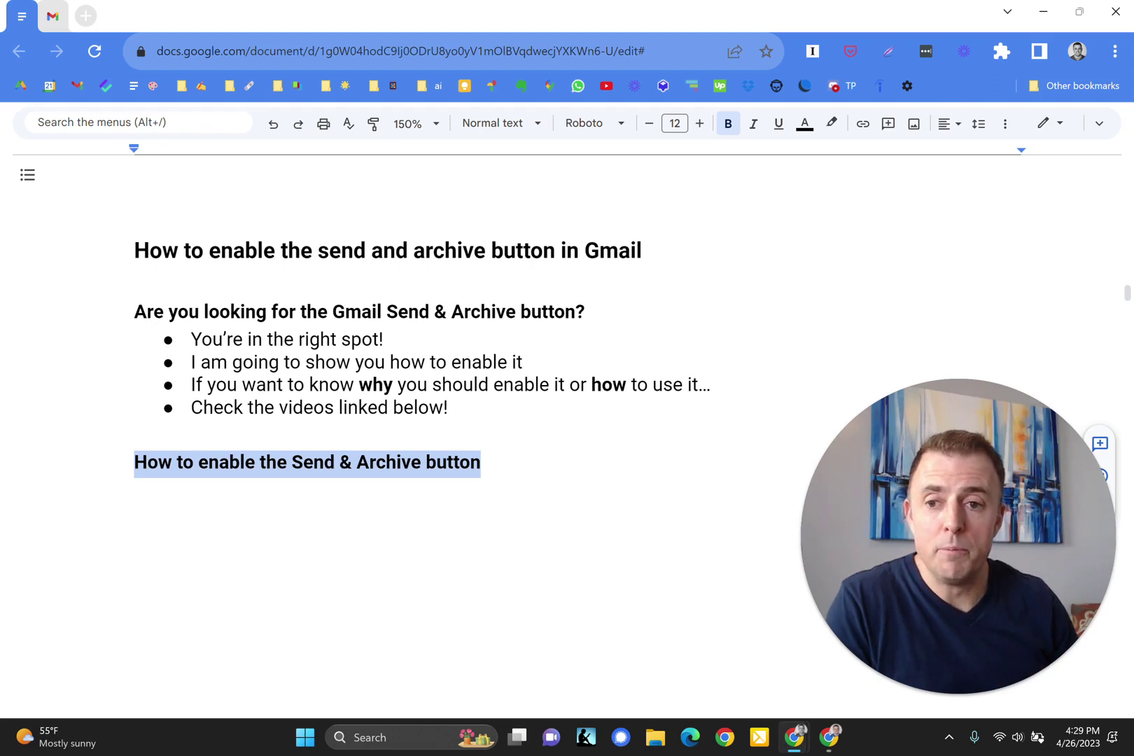
Step: List the enable steps: disabled by default, Settings → See all settings, the Send & Archive option, and Save Changes & verify
text(The Send & Archive button is disabled by default in Gmail (see))
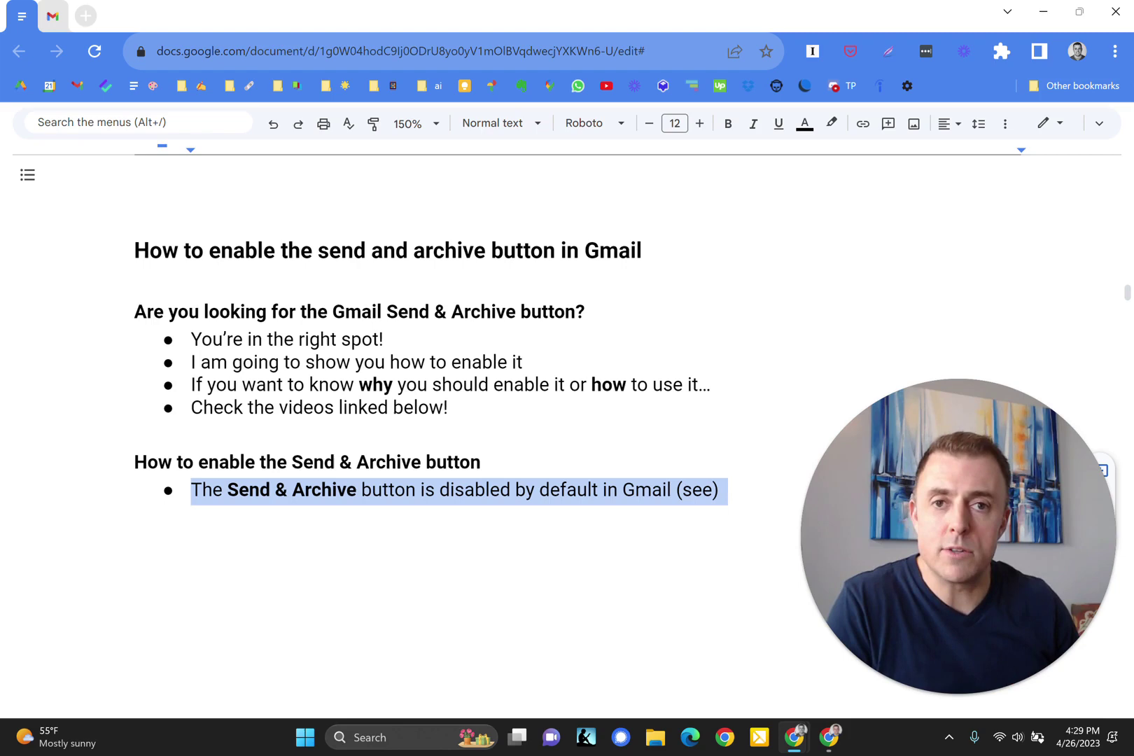
key(ctrl+z)
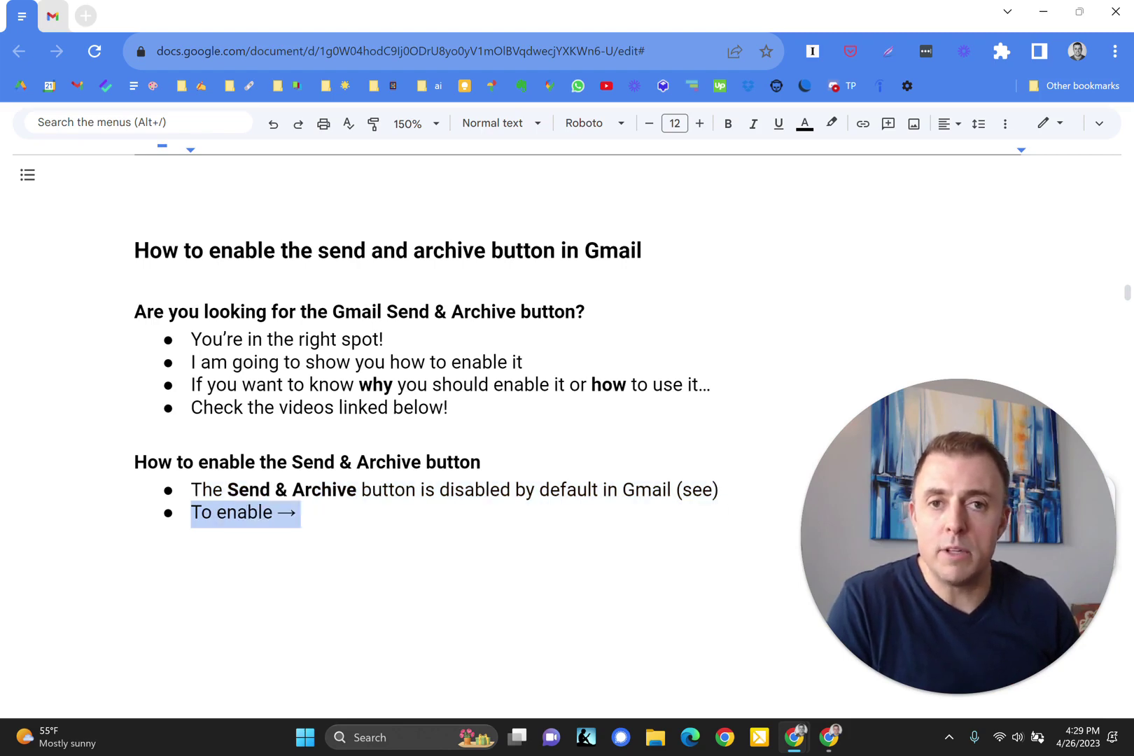
key(ctrl+z)
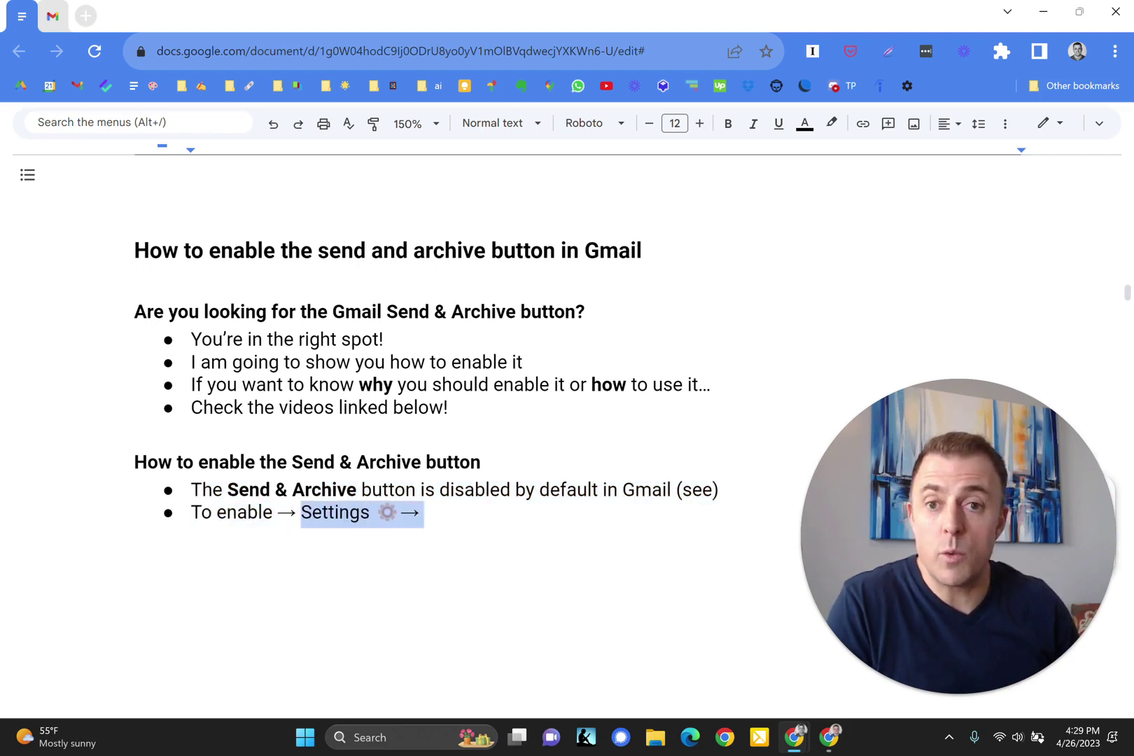
key(ctrl+z)
key(ctrl+z)
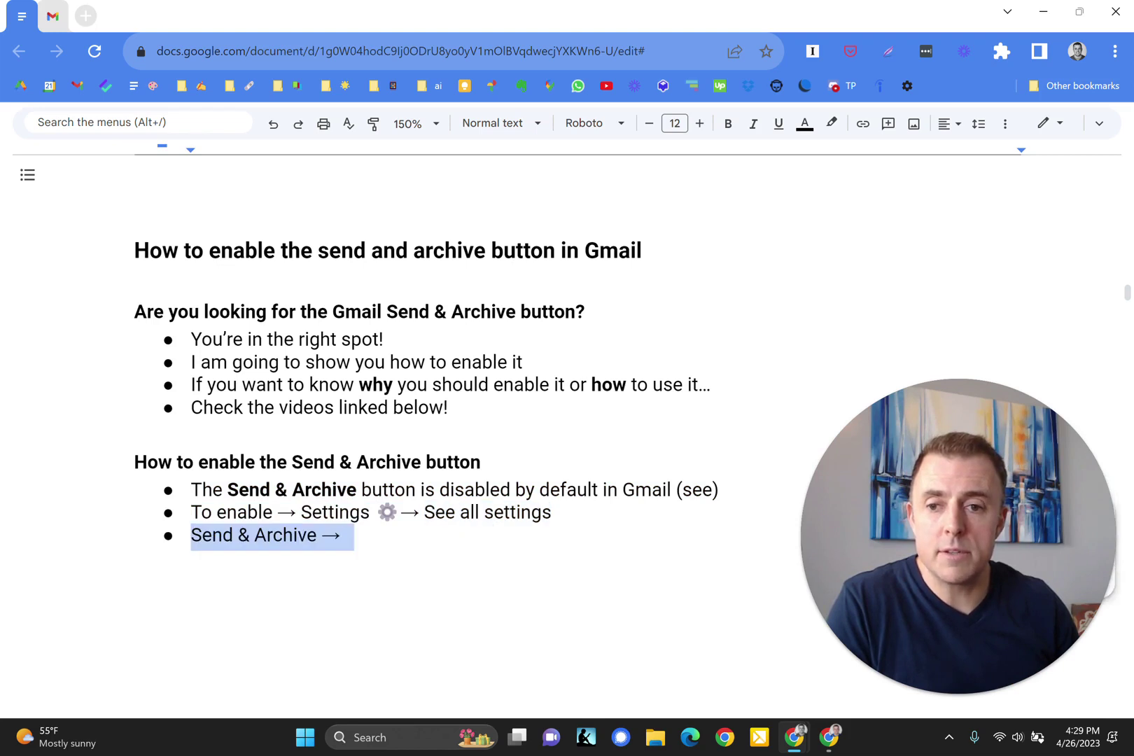
key(ctrl+z)
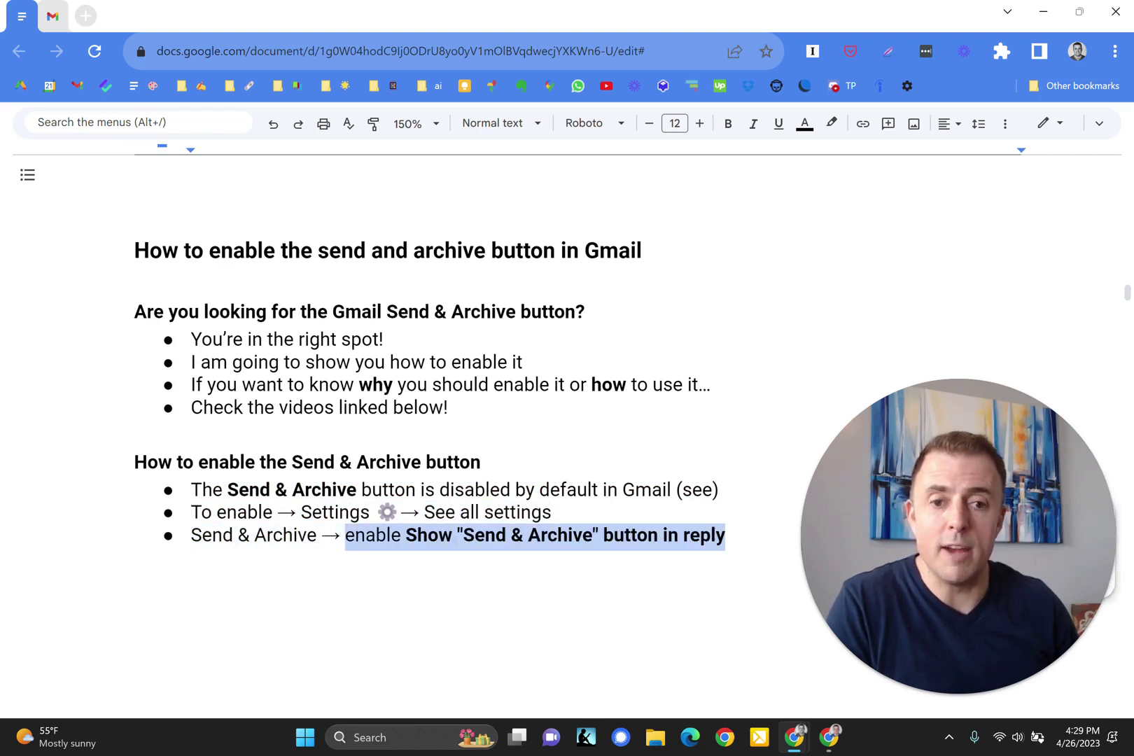
key(ctrl+z)
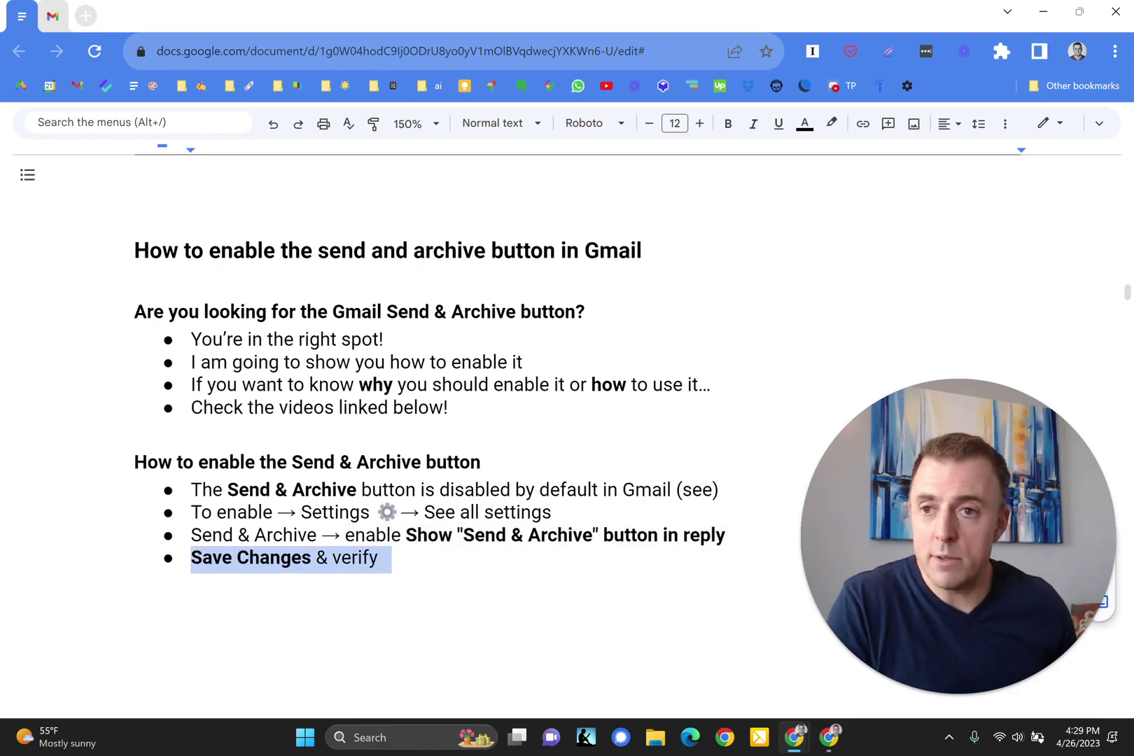
Step: Open the 'Send & Archive for the win!' email in the Gmail inbox and start a reply
click(55, 21)
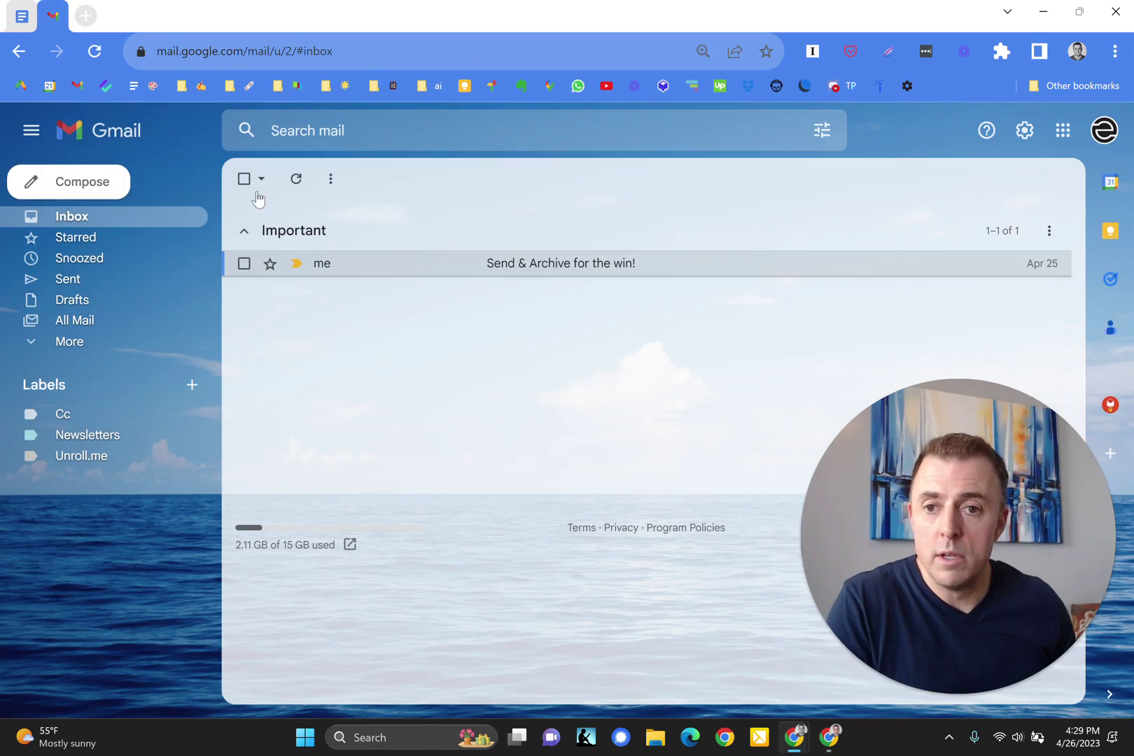
click(518, 265)
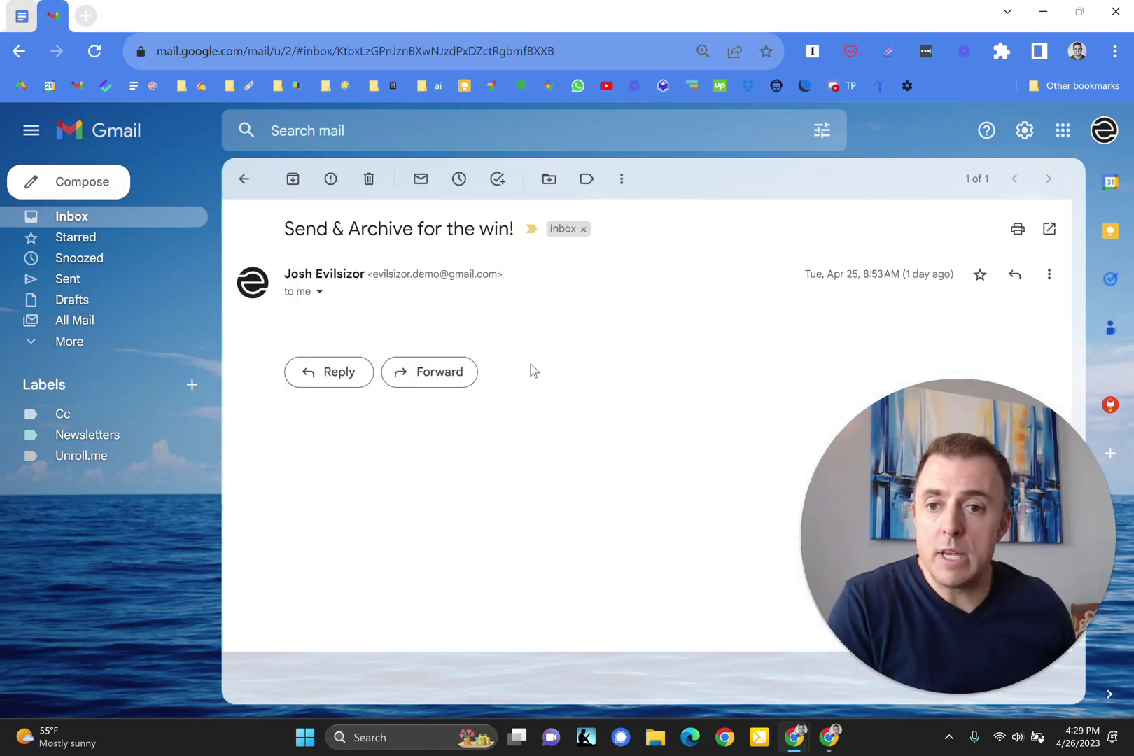
click(337, 372)
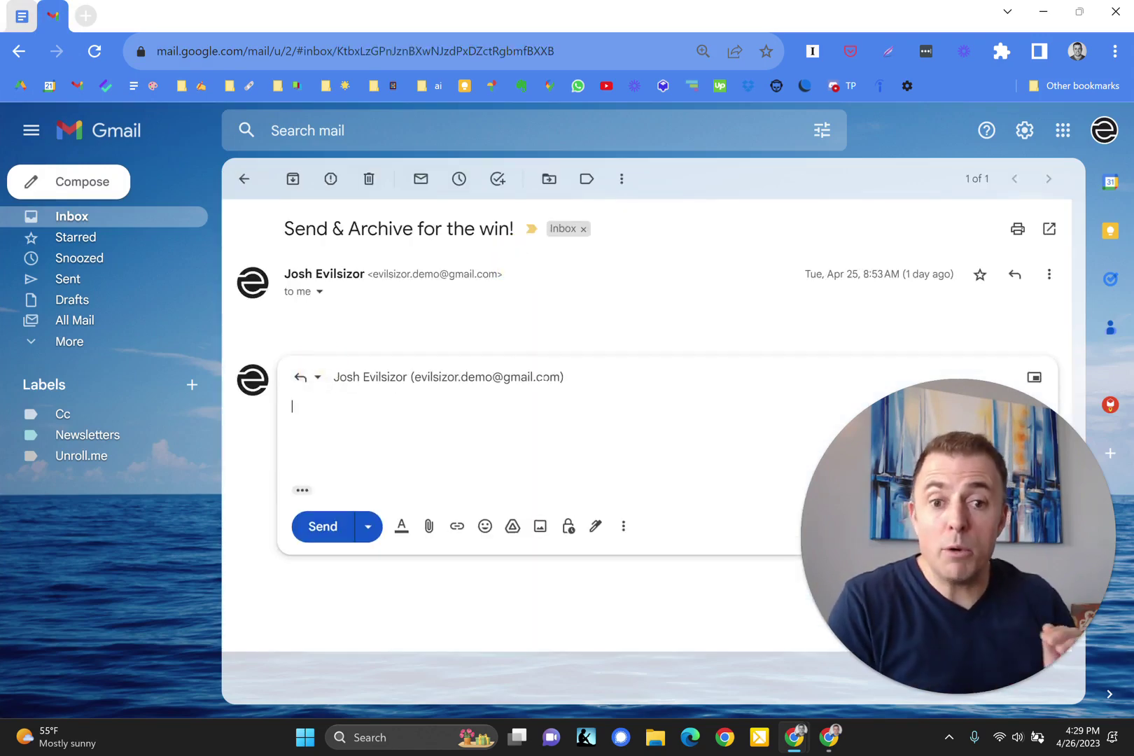
mouse_move(545, 379)
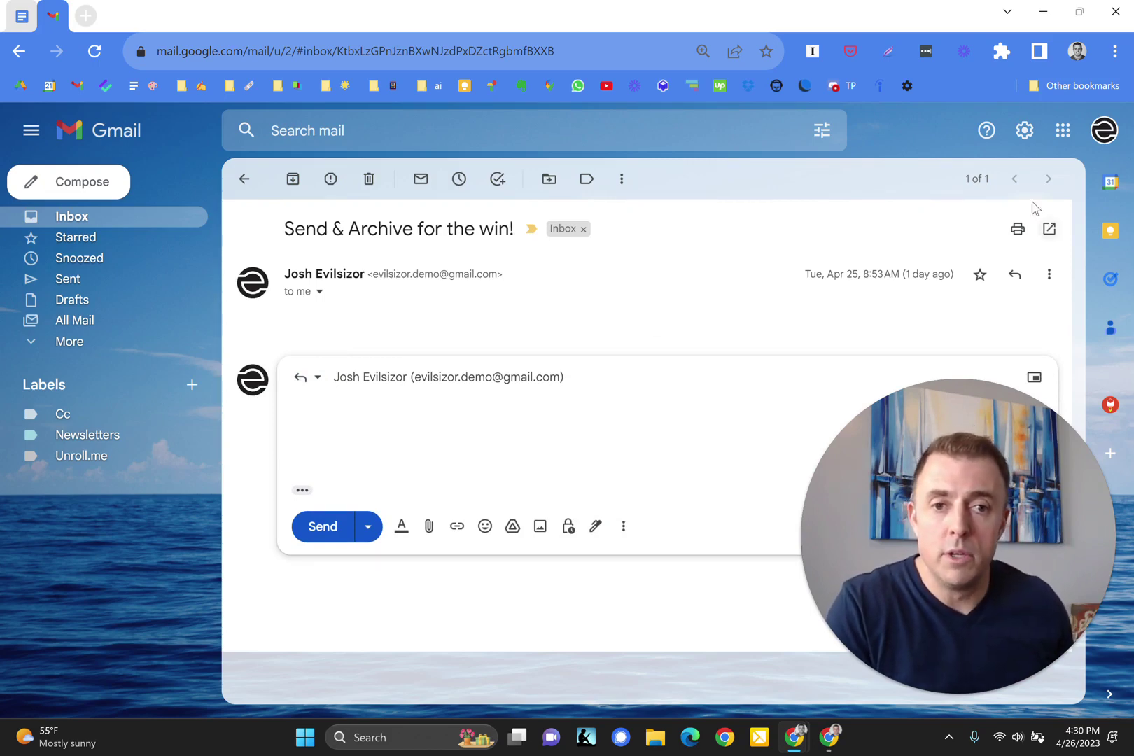
Step: In Gmail's full settings, select Show 'Send & Archive' button in reply and save changes
click(1026, 131)
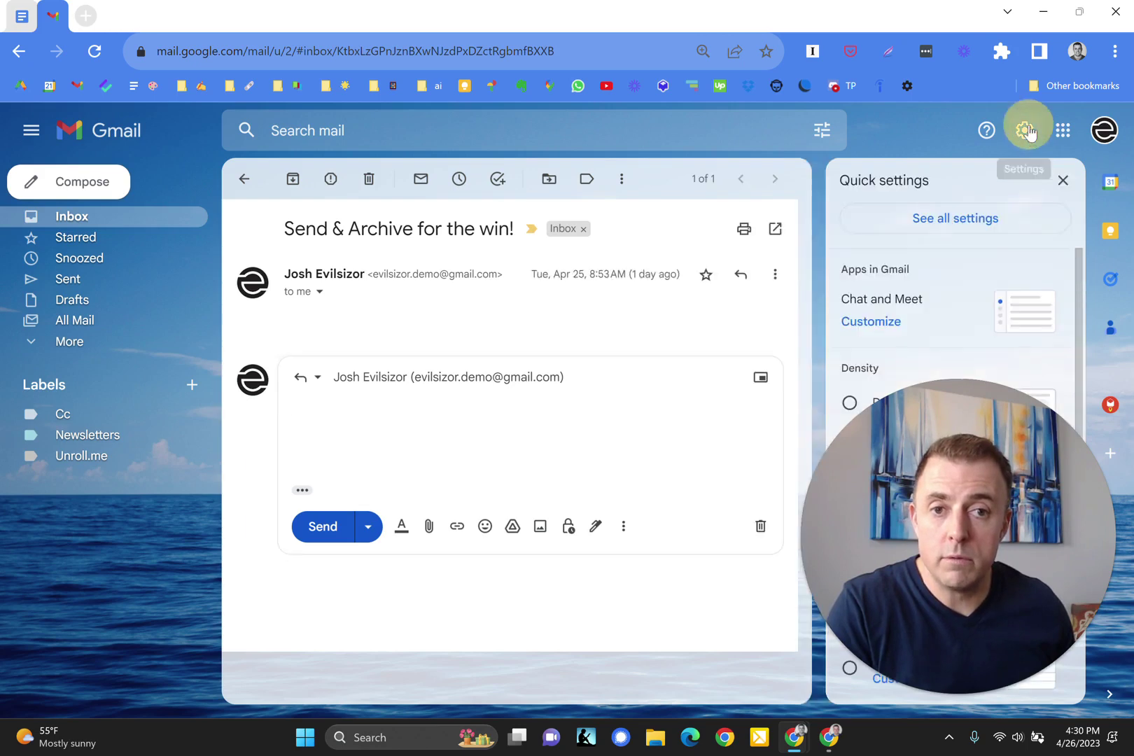
click(929, 221)
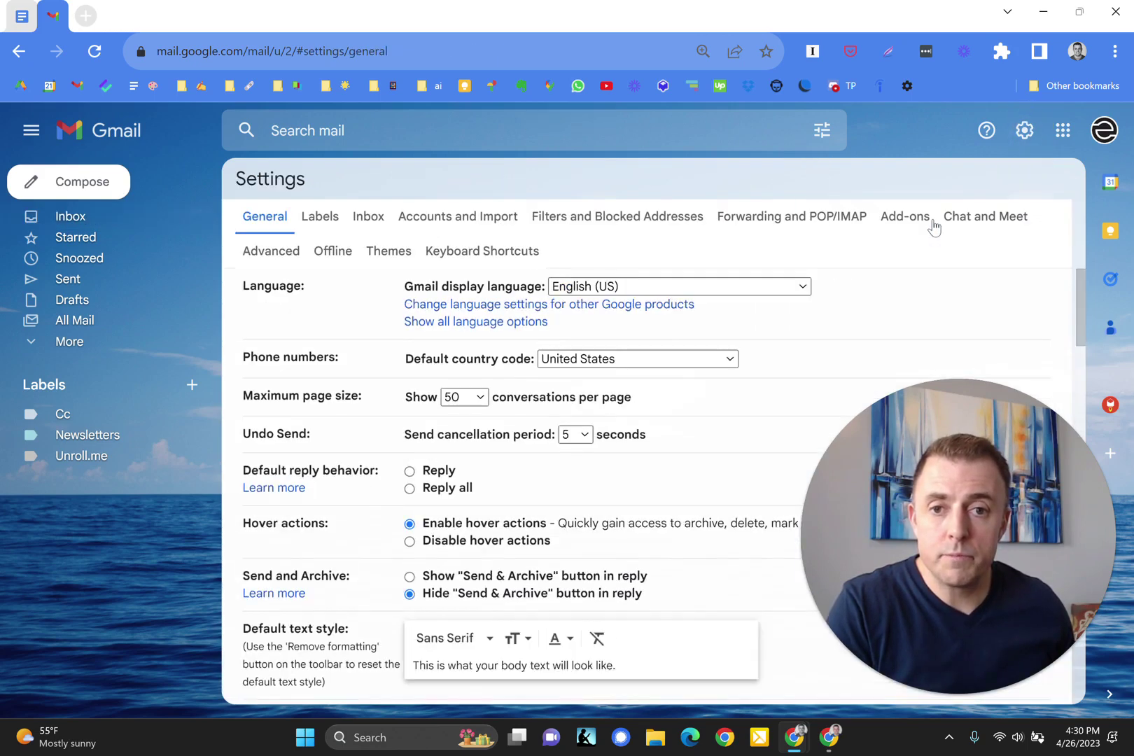
scroll(666, 433, down, 2)
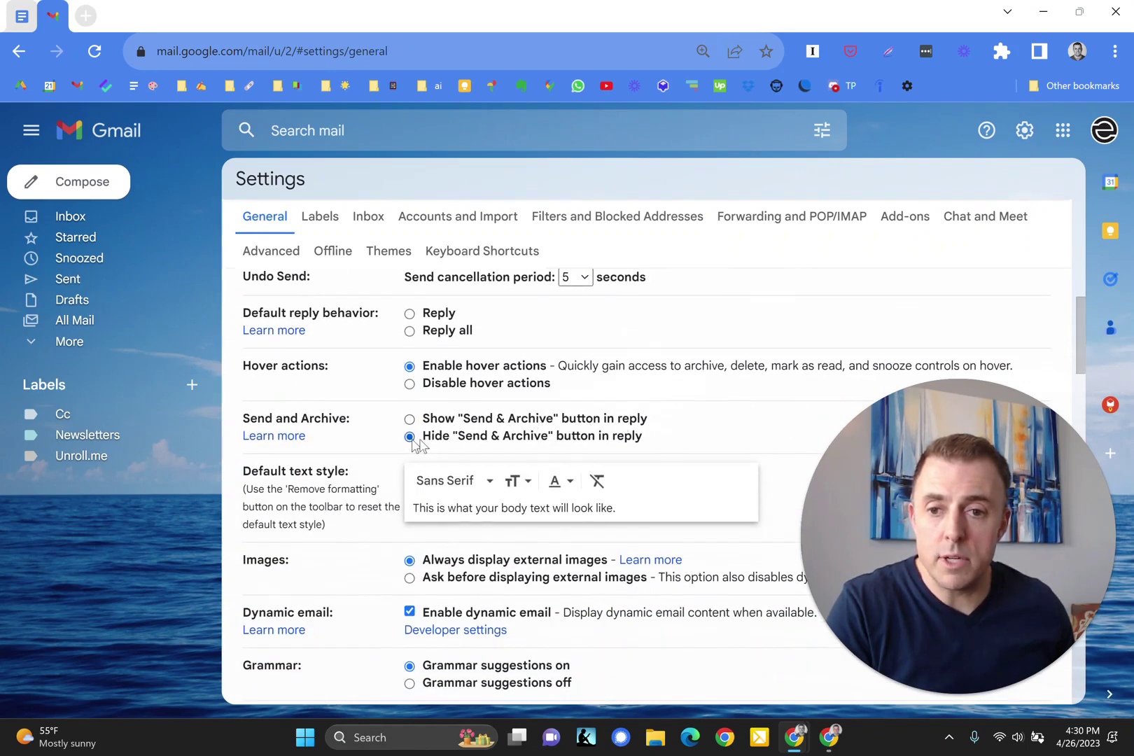
click(448, 419)
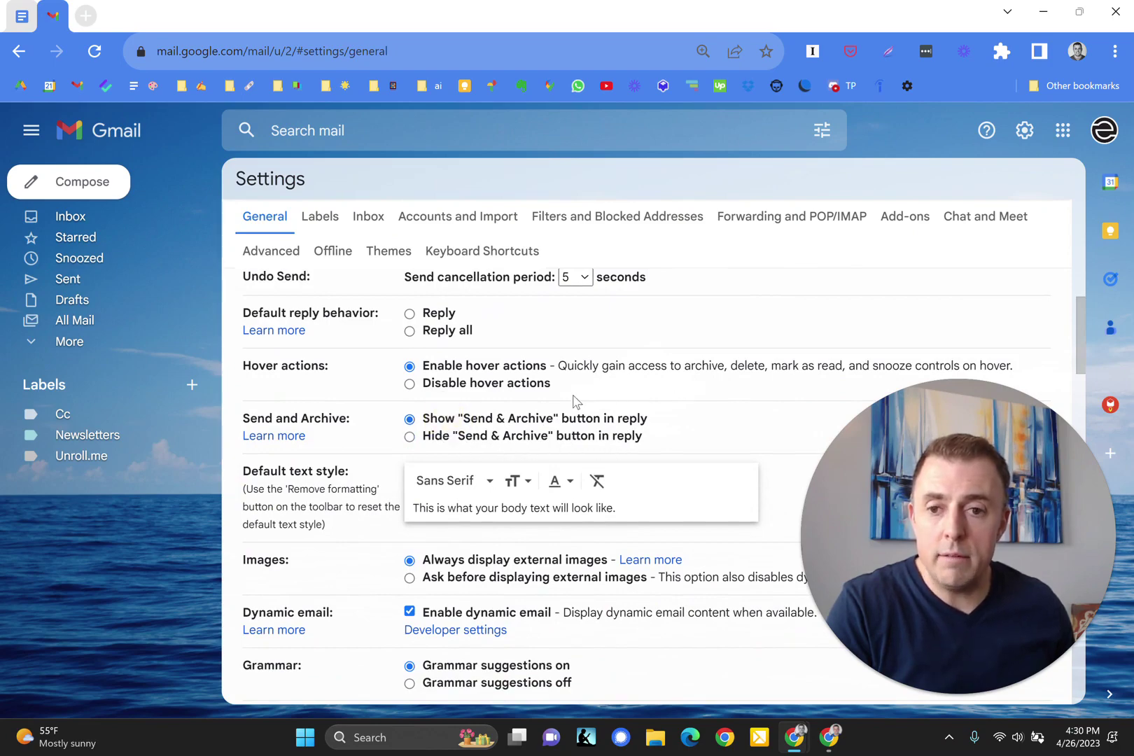
scroll(573, 400, down, 6)
scroll(573, 400, down, 10)
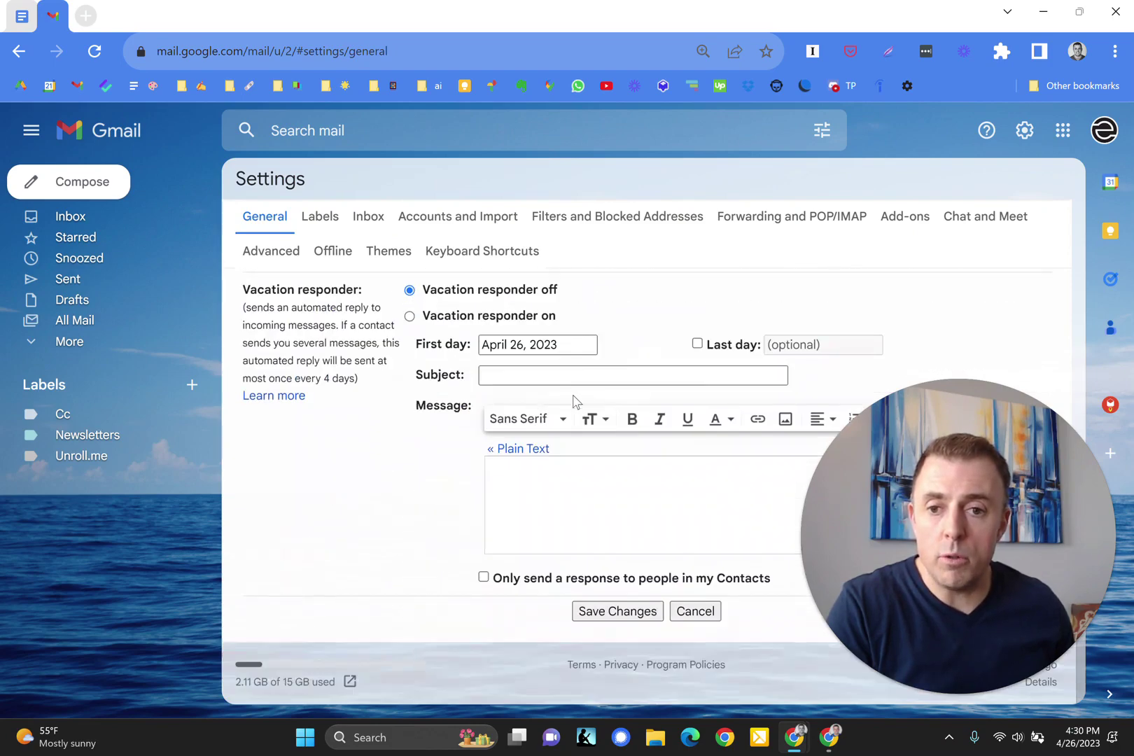
click(611, 612)
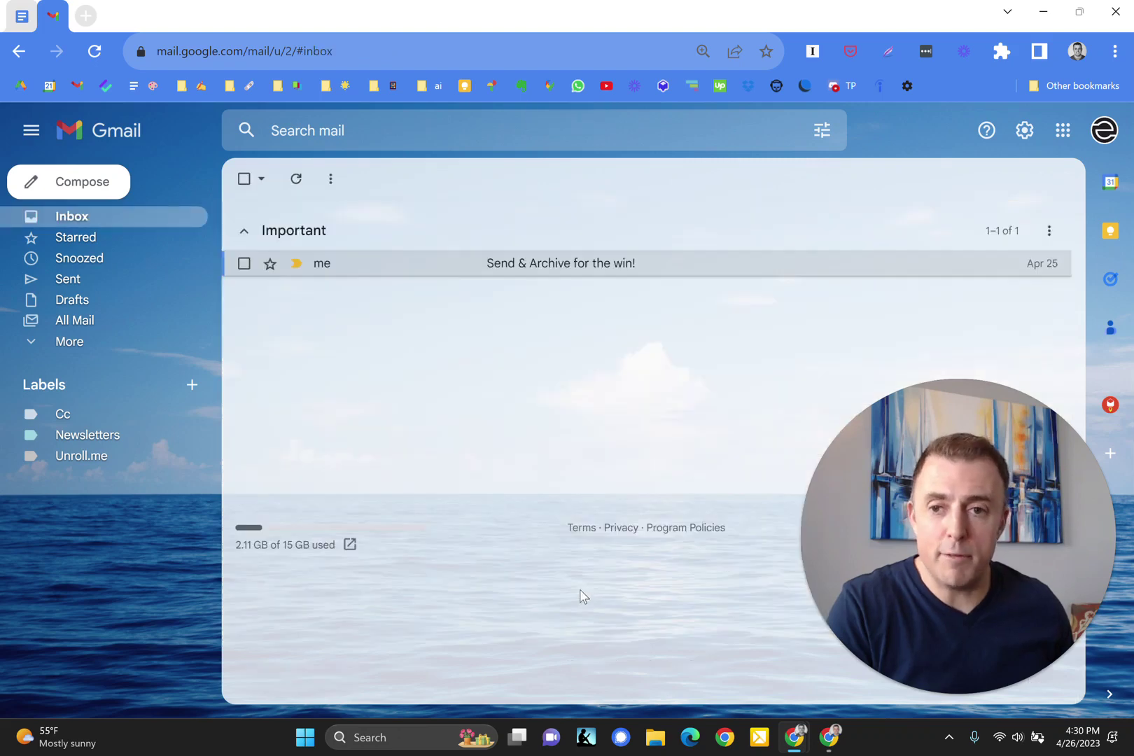
Step: Reply 'you know it!' to the message and send it with the Send + archive button
click(385, 269)
click(339, 381)
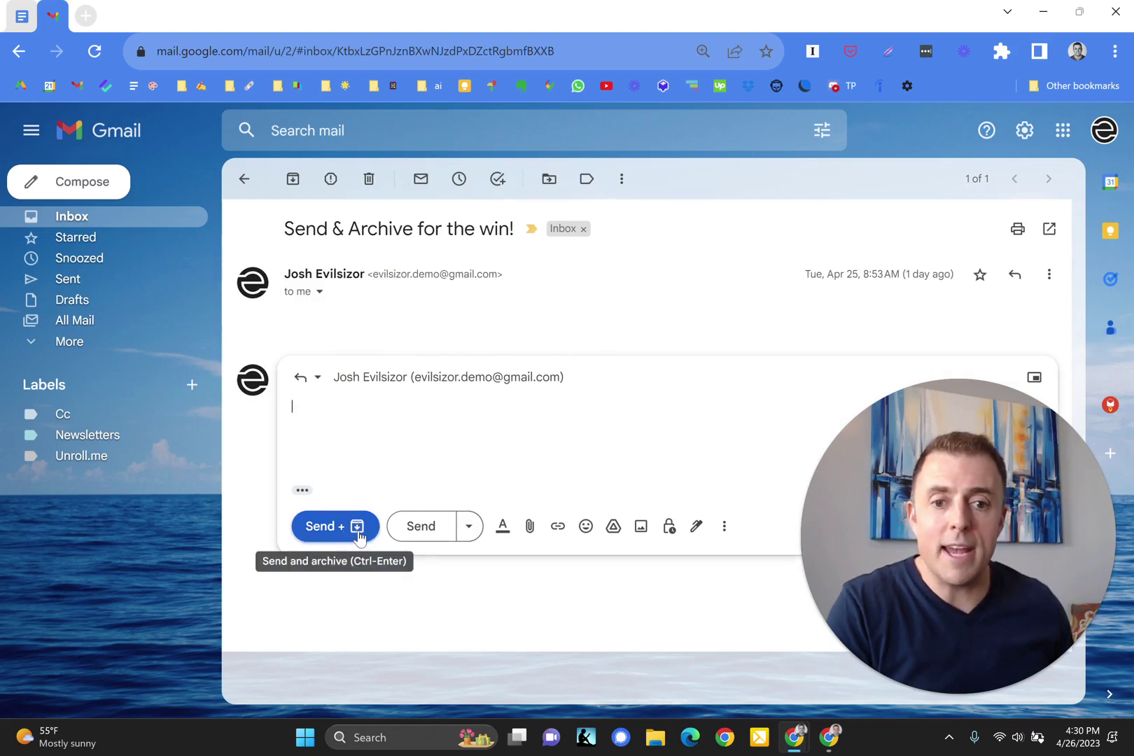
click(387, 406)
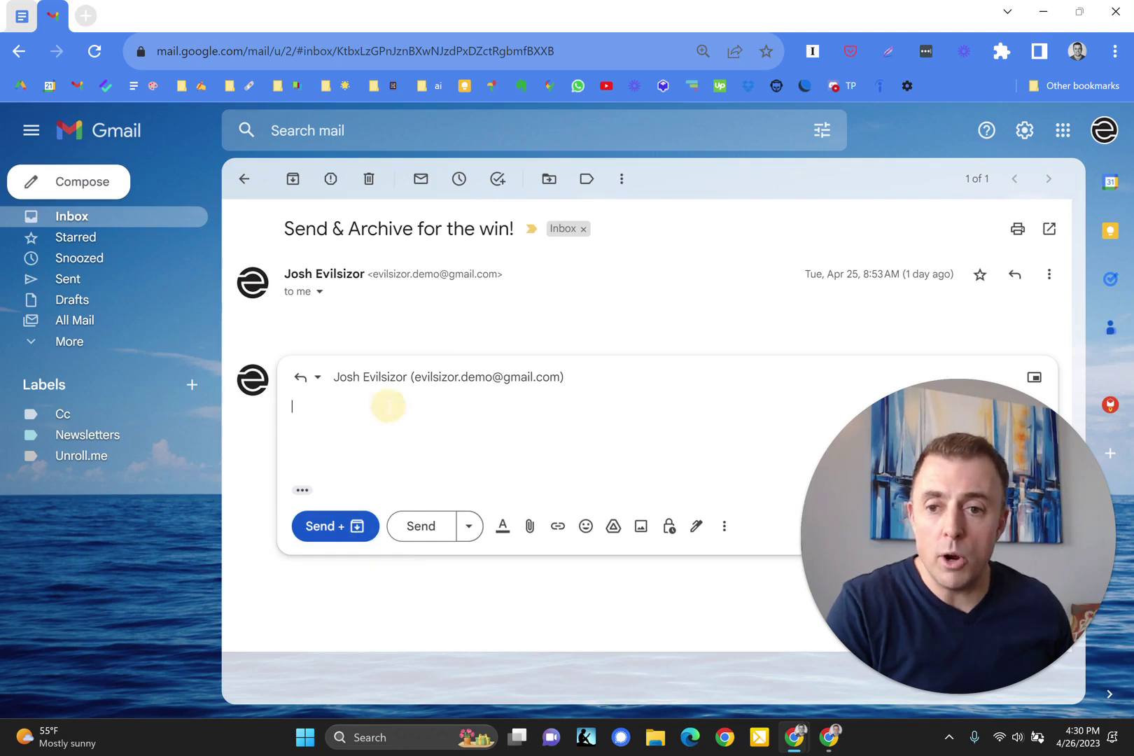
text(you know it!)
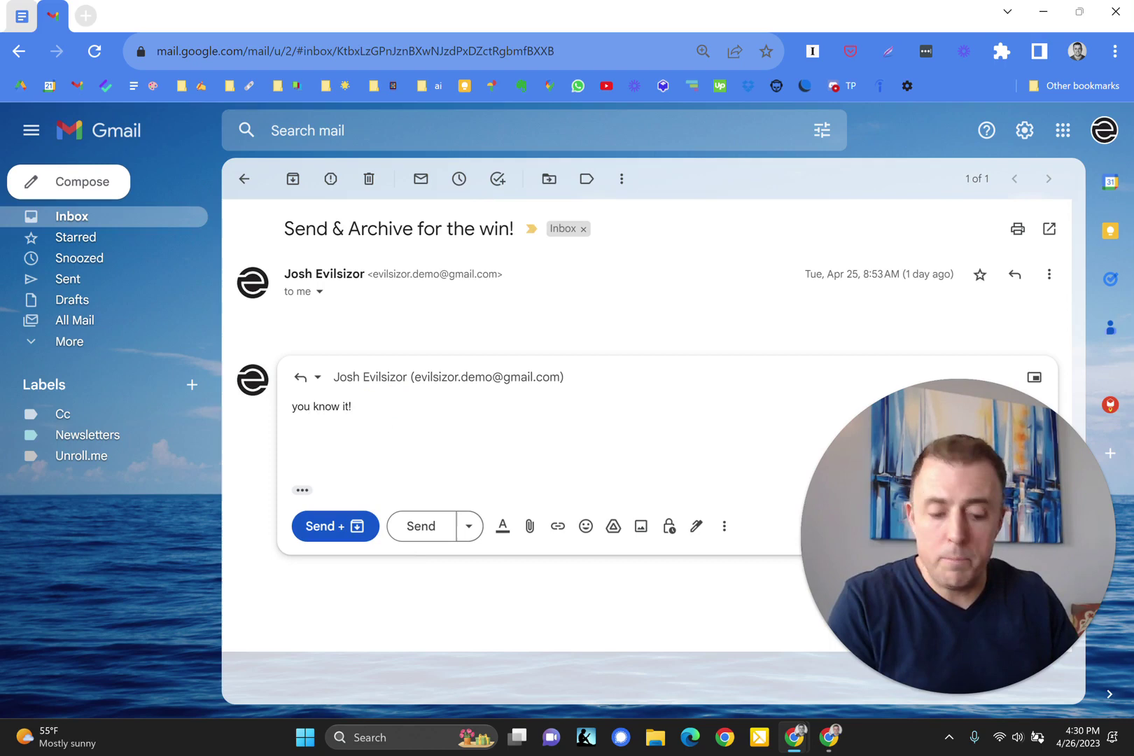
key(ctrl+Return)
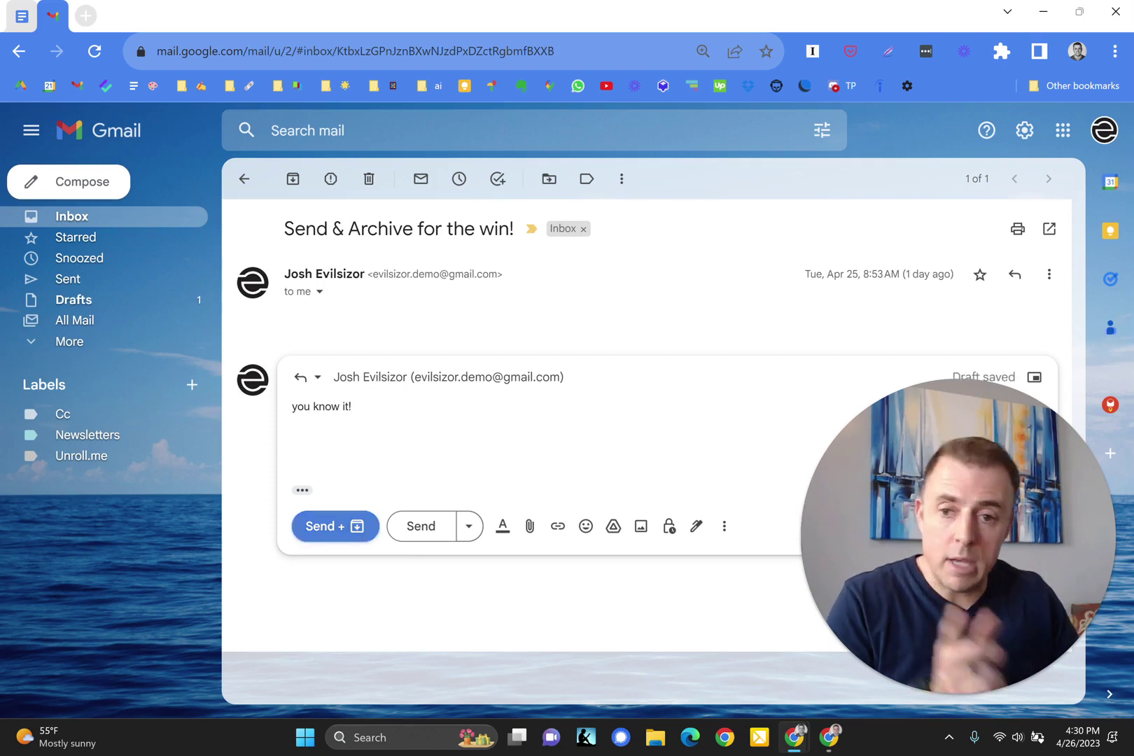
click(335, 526)
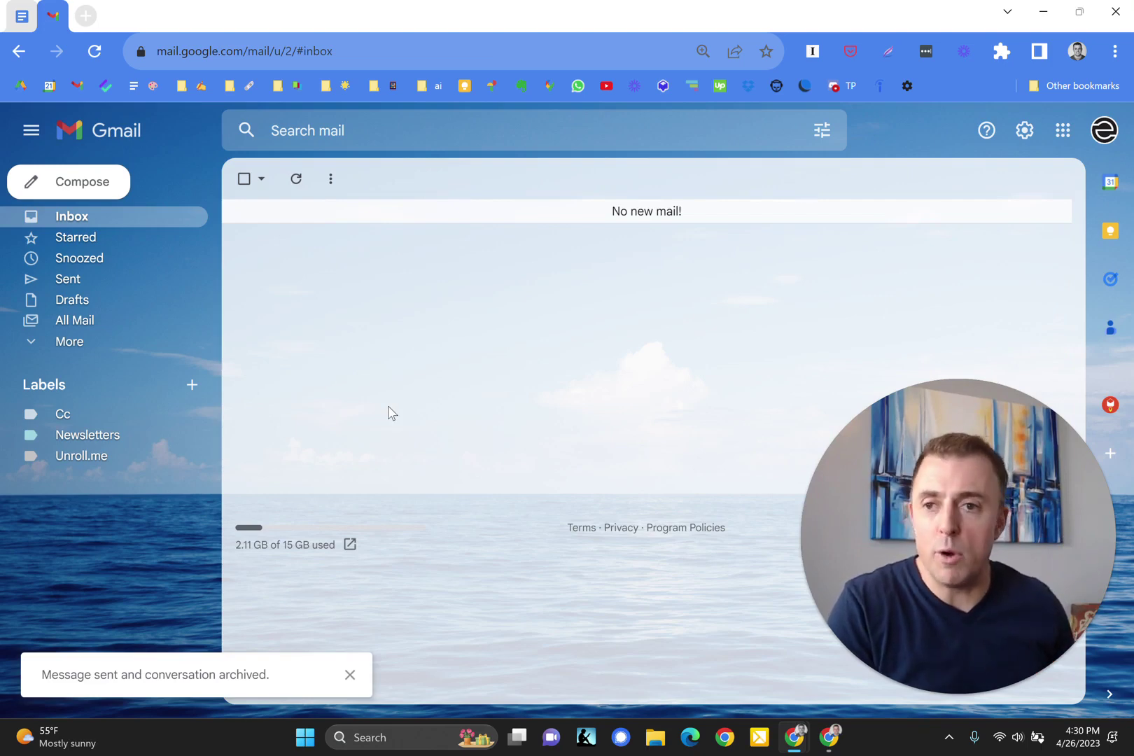
Step: Add the Docs note that Send & Archive disappears when replying to already archived email
click(21, 18)
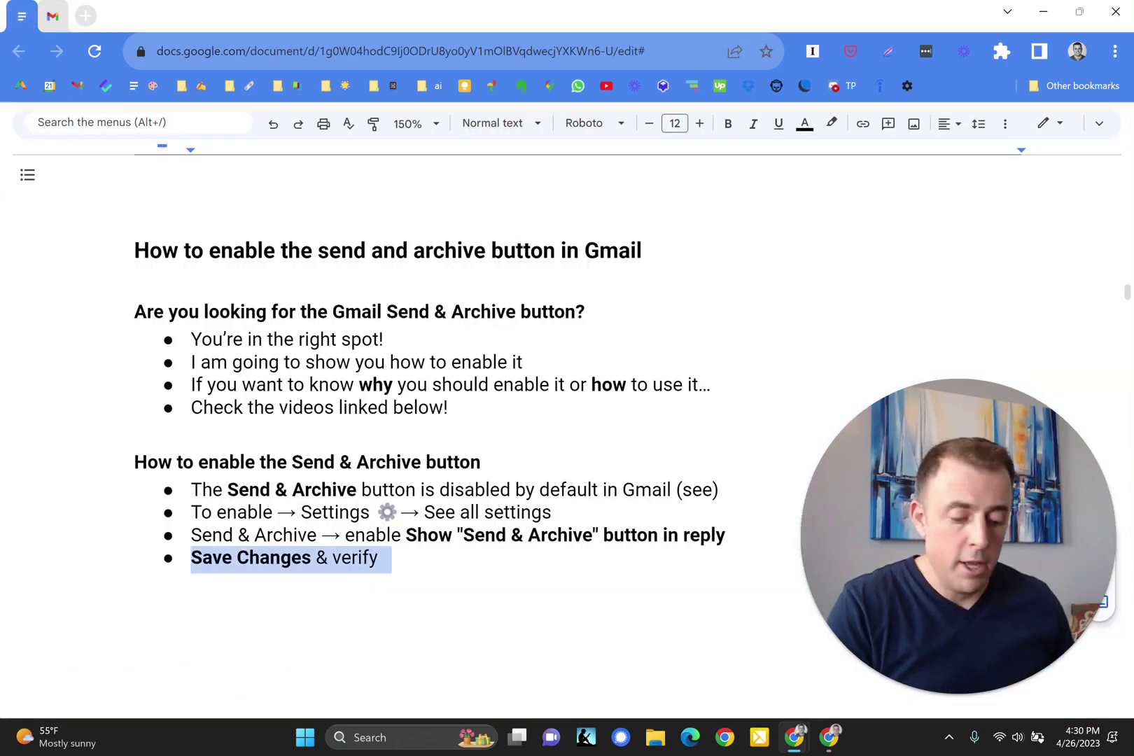
key(ctrl+y)
scroll(328, 363, down, 3)
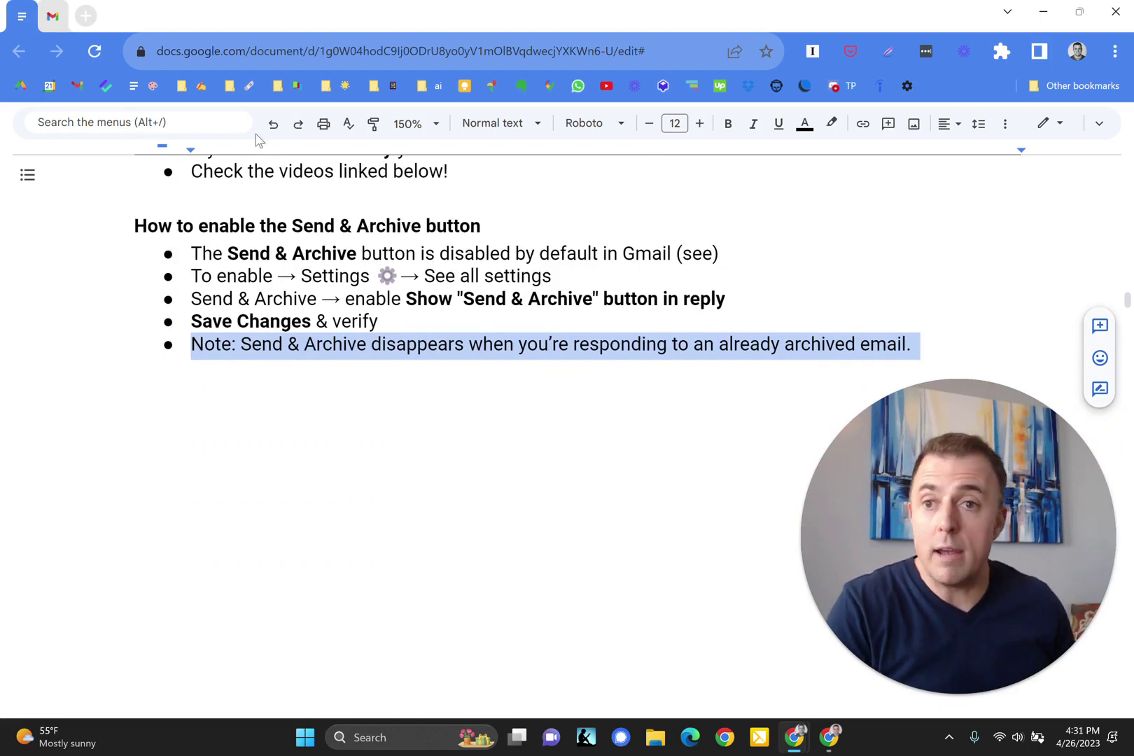
click(52, 15)
Step: Search mail with the saved phrase and open the 'Send & Archive for the win!' conversation
click(439, 129)
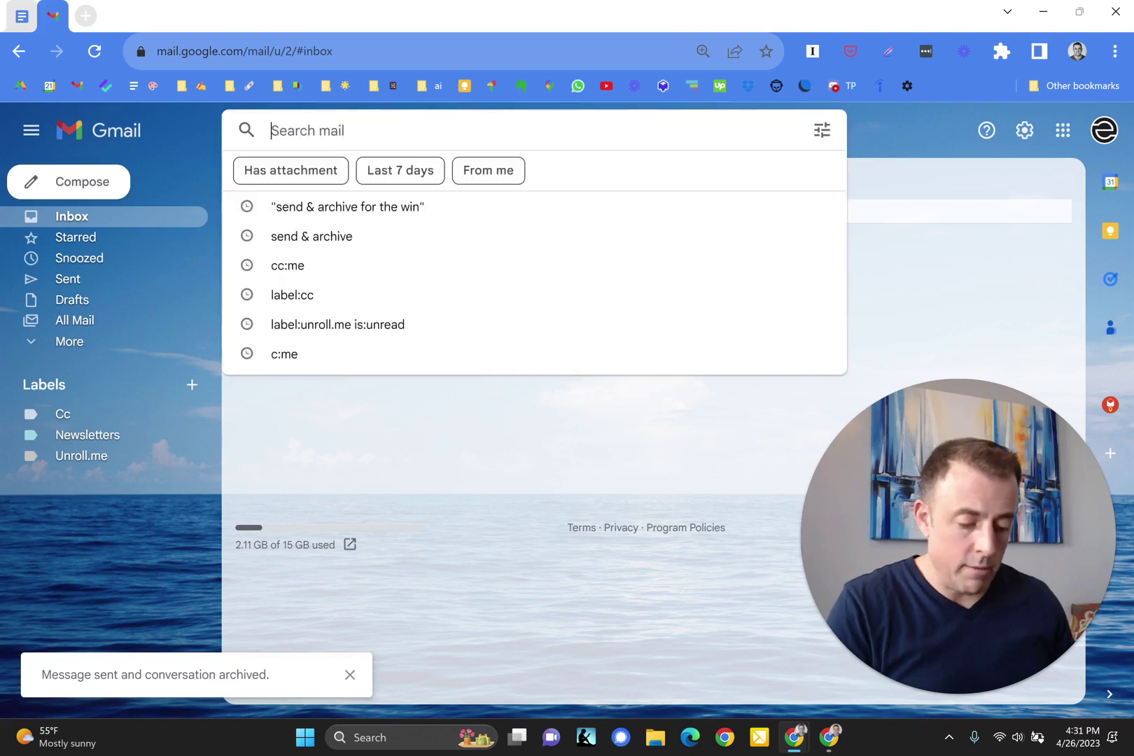
key(super+v)
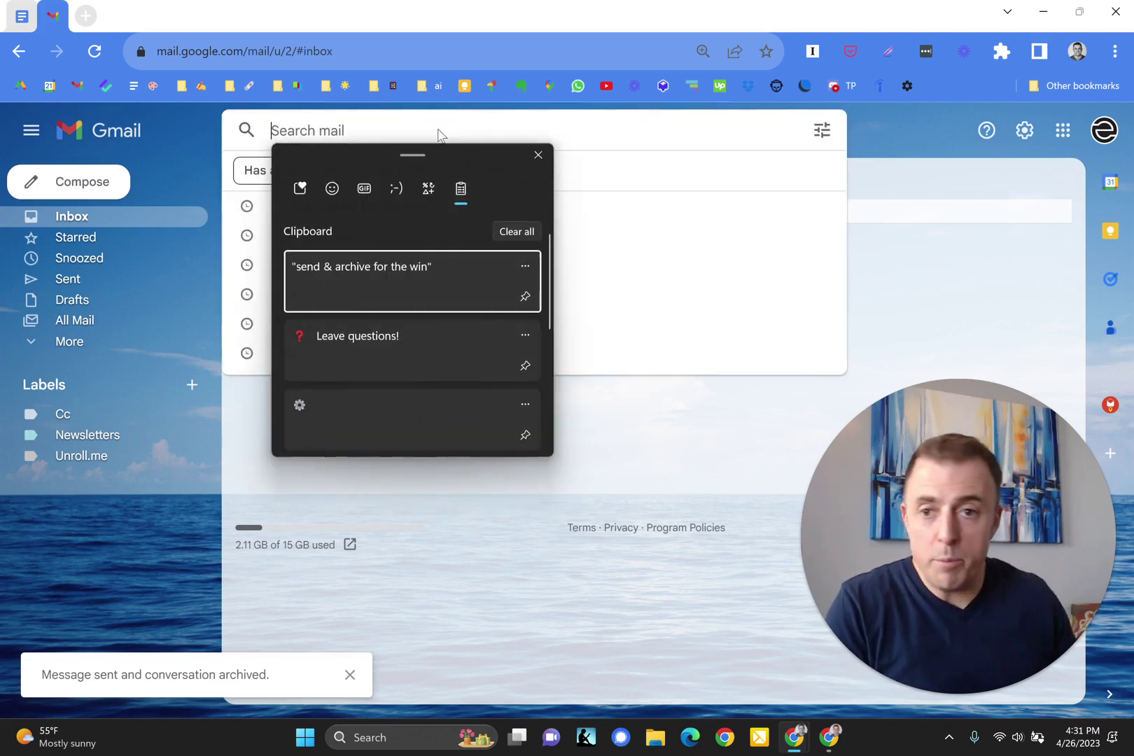
click(404, 273)
click(359, 252)
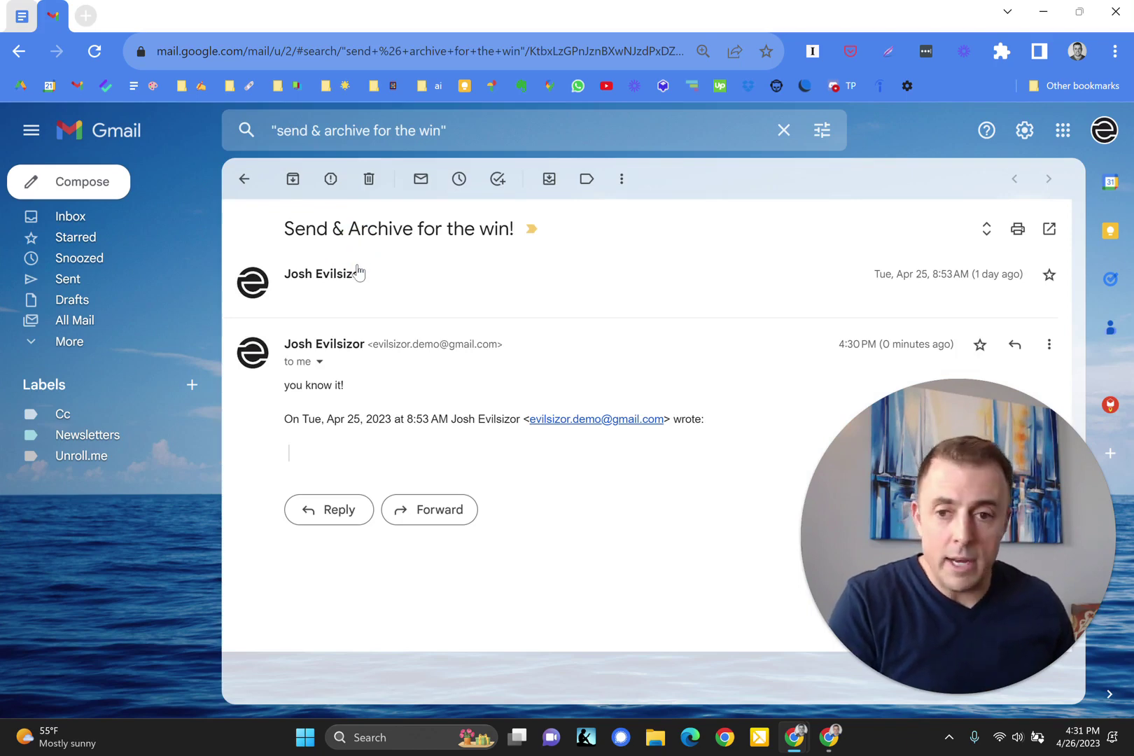
Step: Send the reply 'Why won't this archive?' to the conversation
key(r)
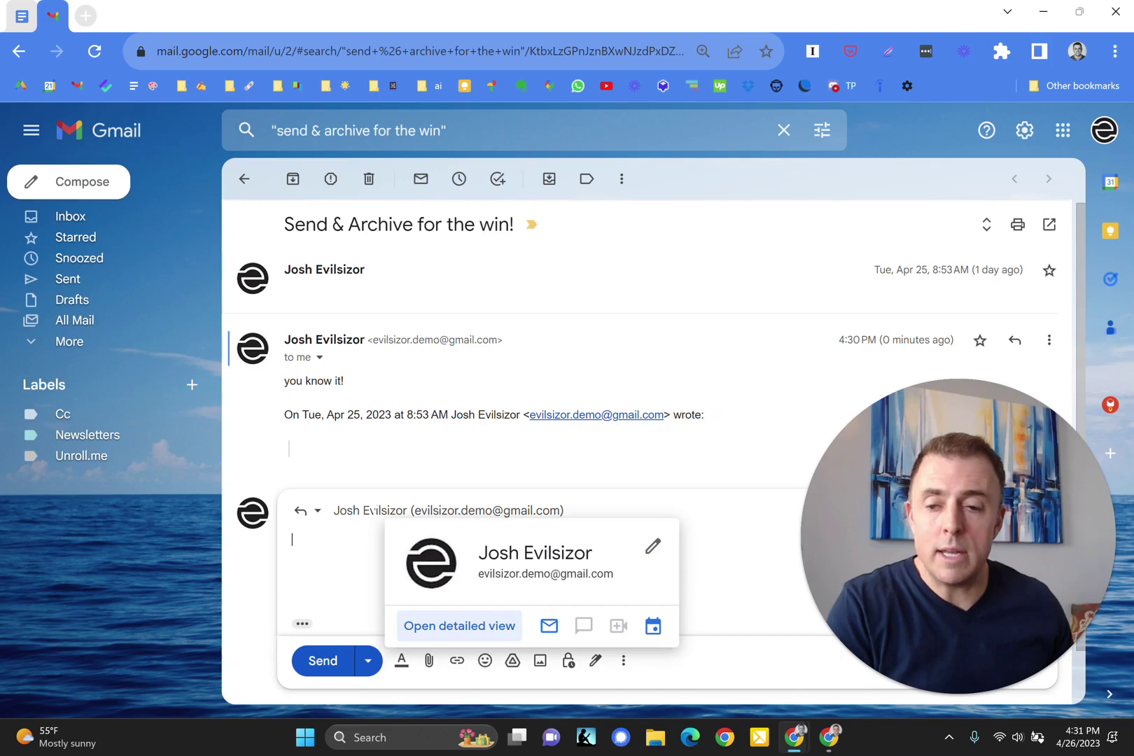
scroll(372, 511, down, 1)
click(370, 503)
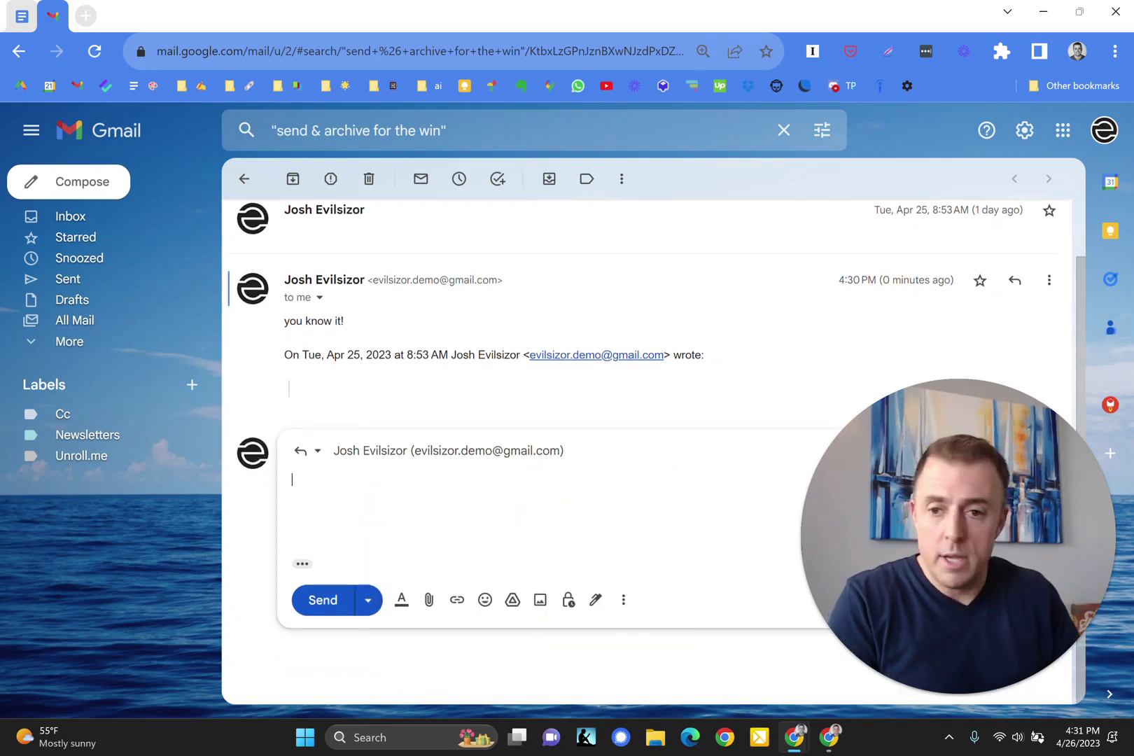
text(Why won't this)
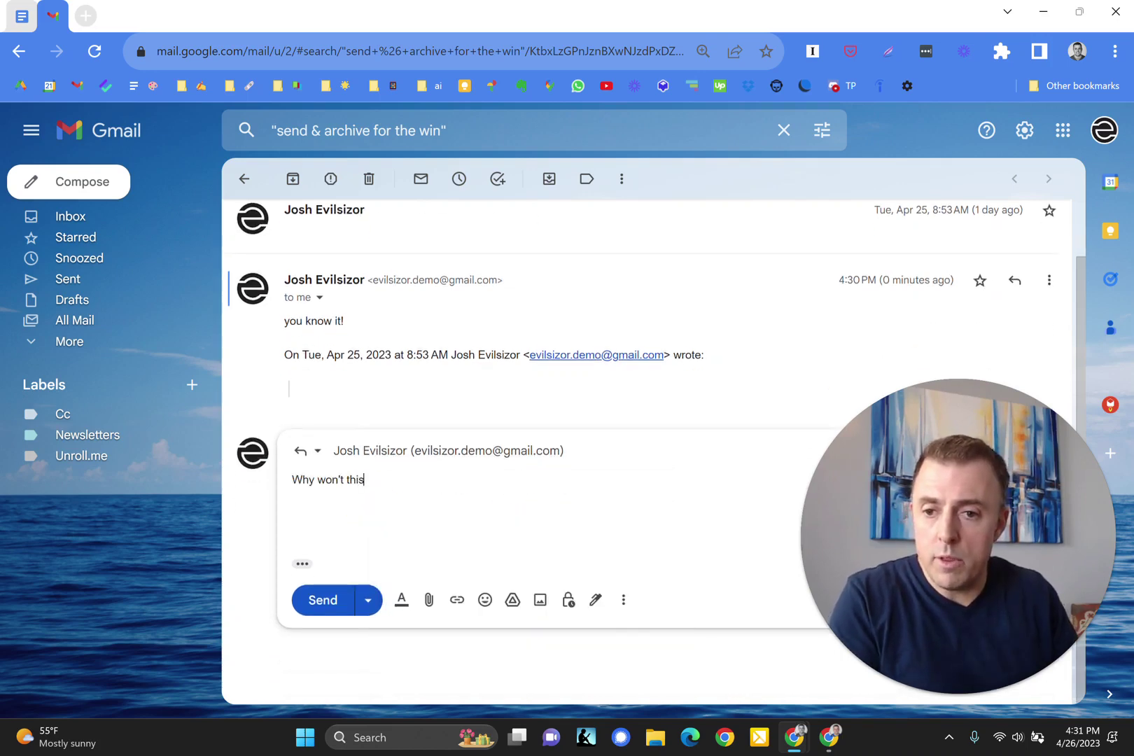
text( archive?)
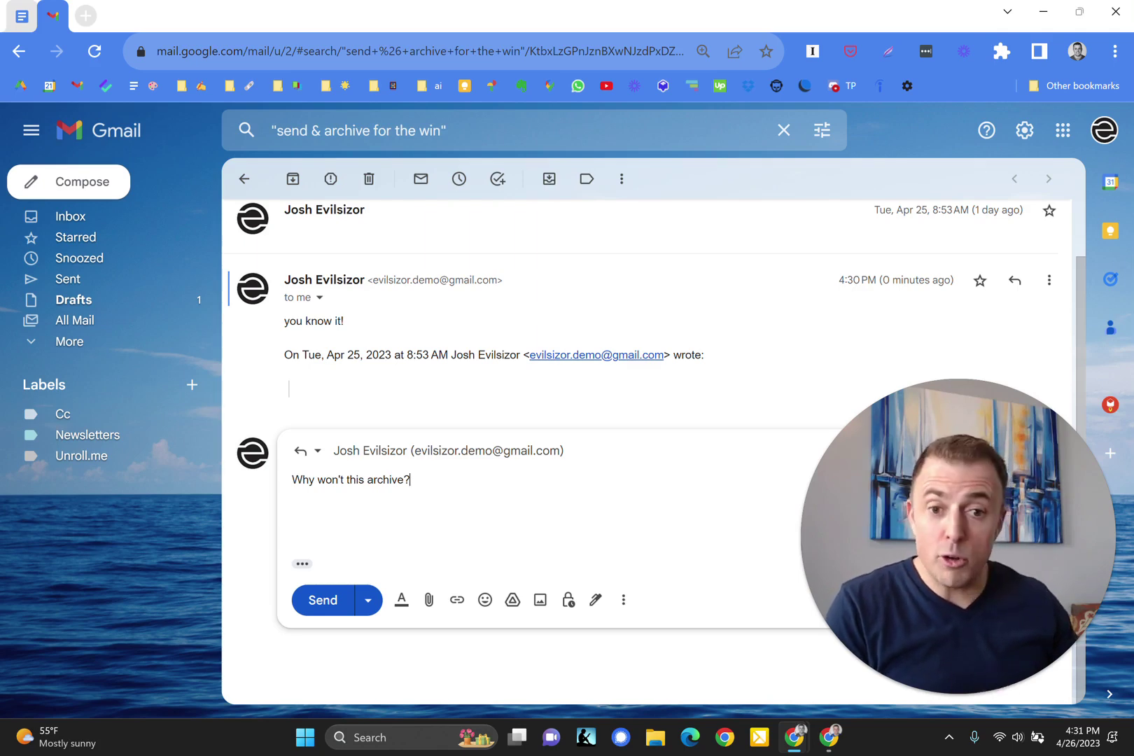
click(323, 600)
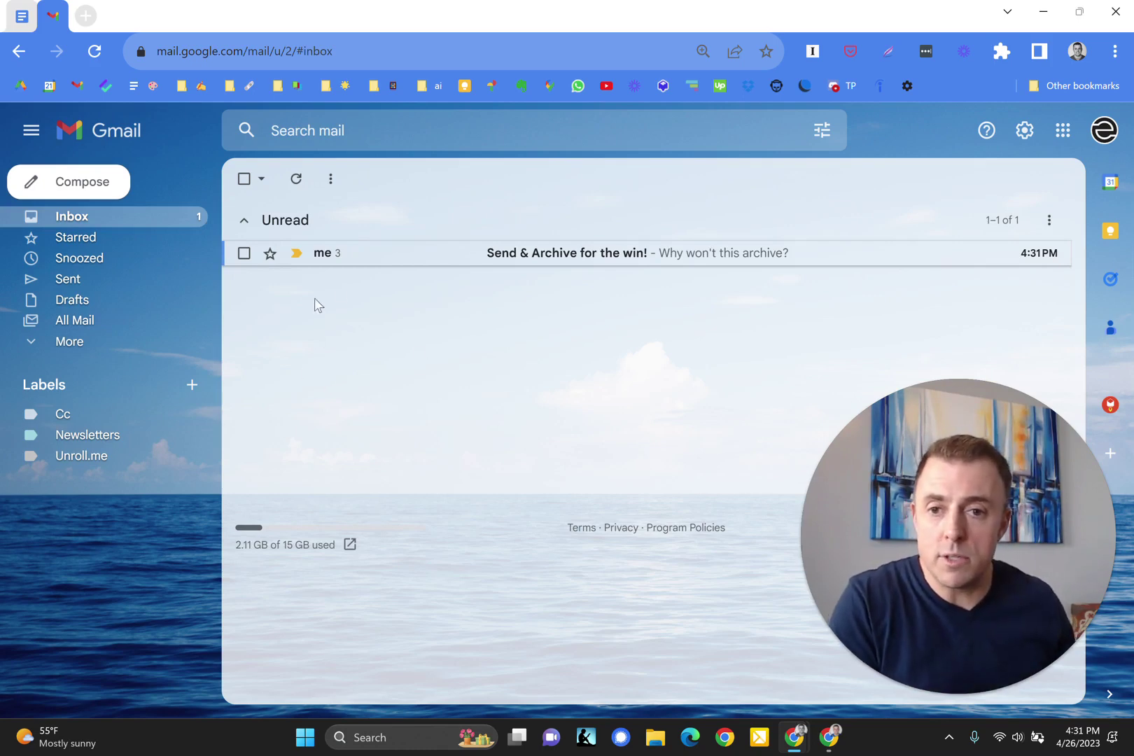
Step: Add the 'That's it!' bullet, the bold Pro Tip heading, and the crushing-your-inbox bullet
click(21, 16)
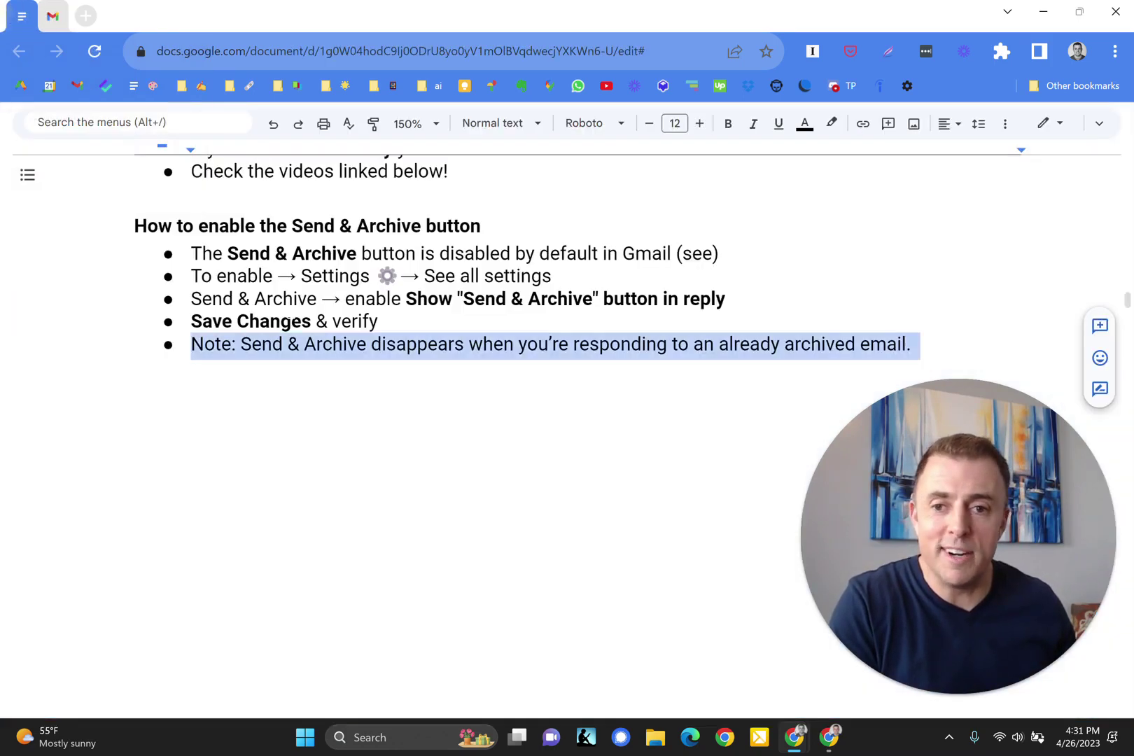
key(ctrl+y)
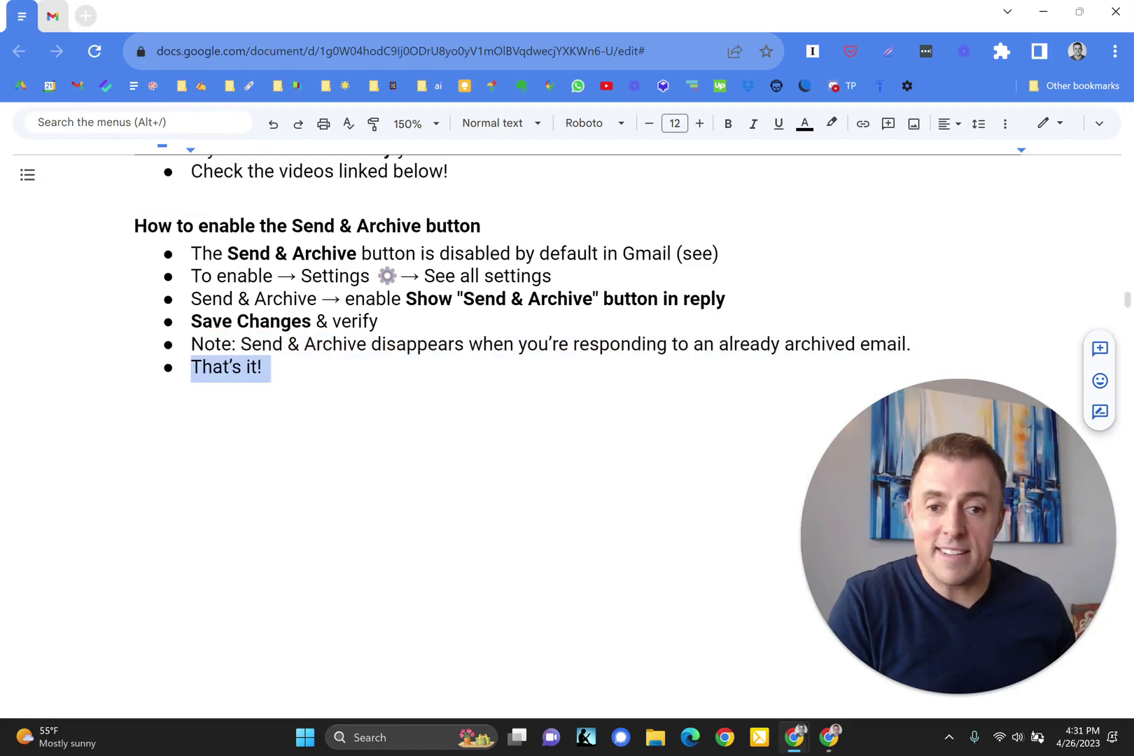
key(ctrl+y)
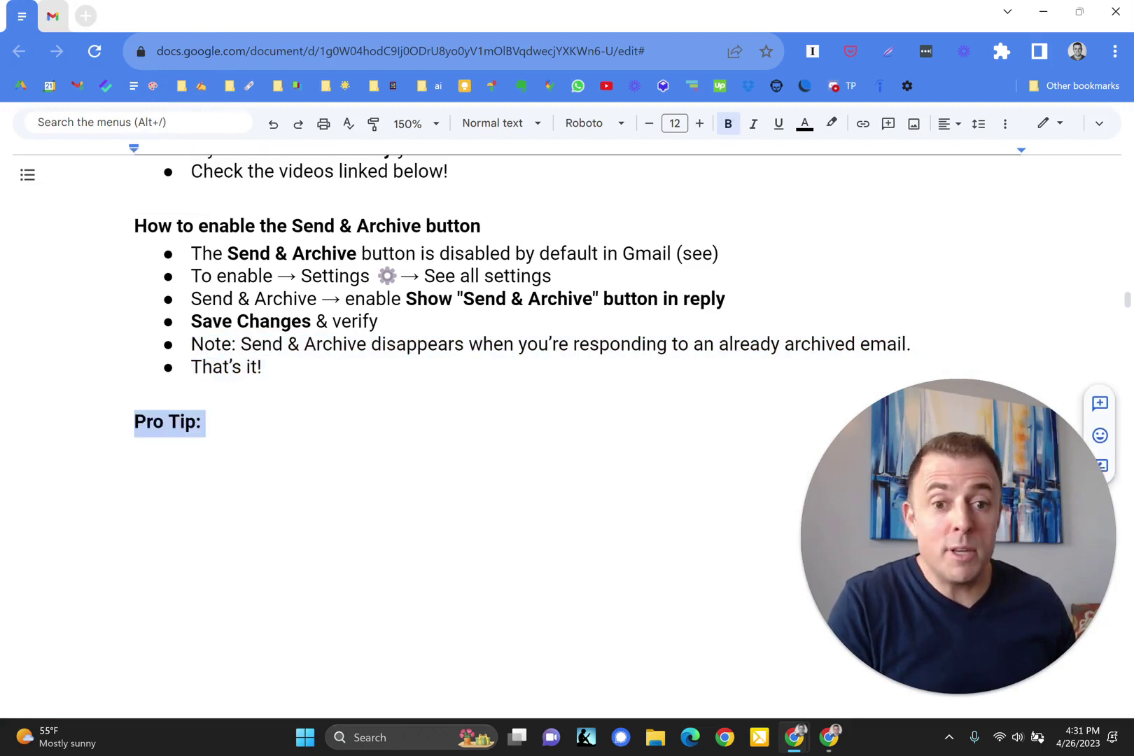
key(ctrl+y)
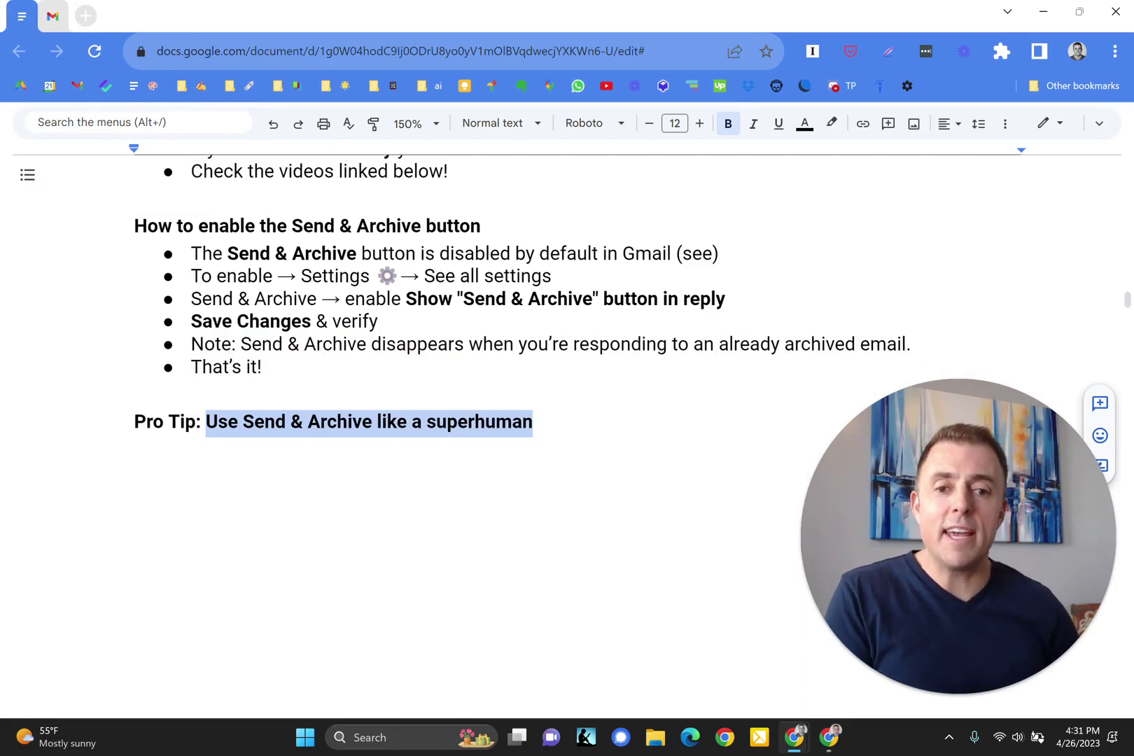
key(ctrl+y)
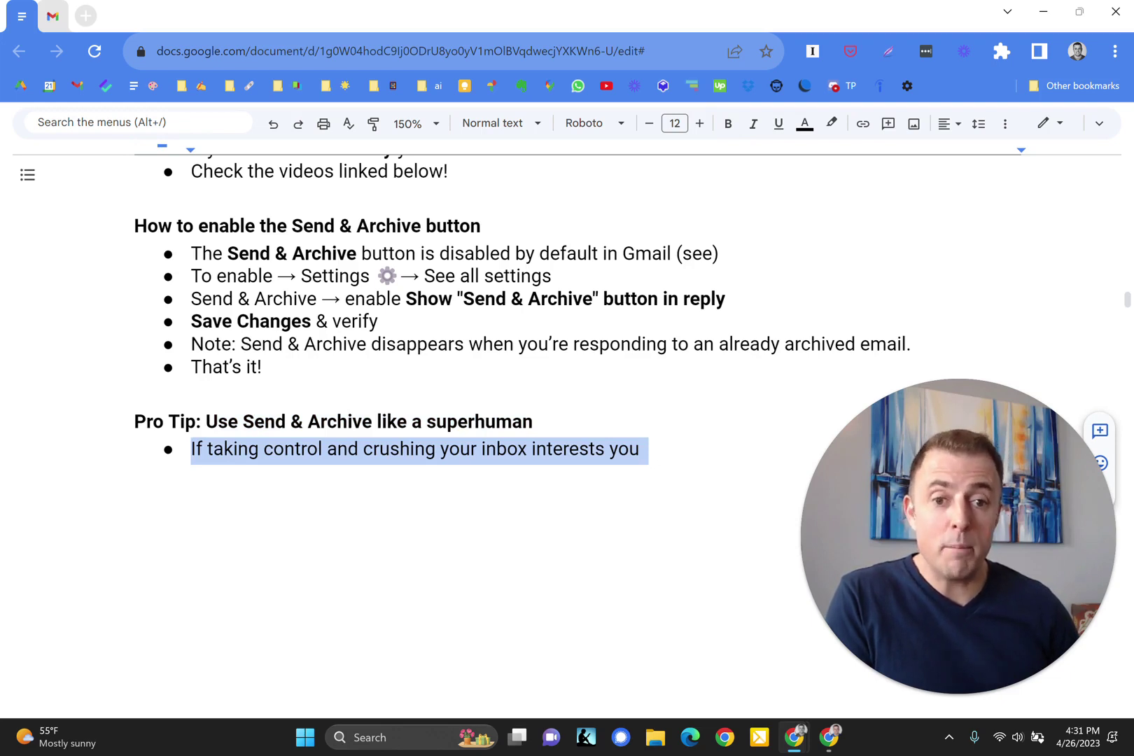
Step: Add the Learn how to use bullet with bold Send & Archive, Shortcuts, Auto-Advance, plus own-your-inbox and video #58 bullets
key(ctrl+y)
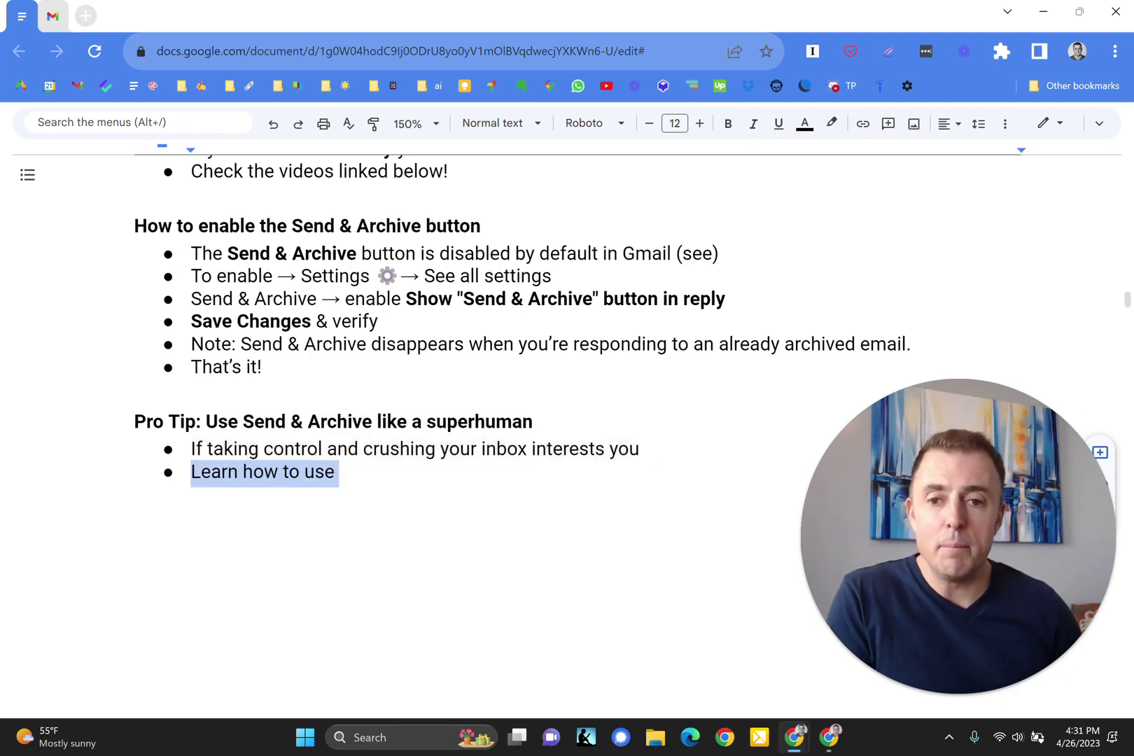
key(ctrl+y)
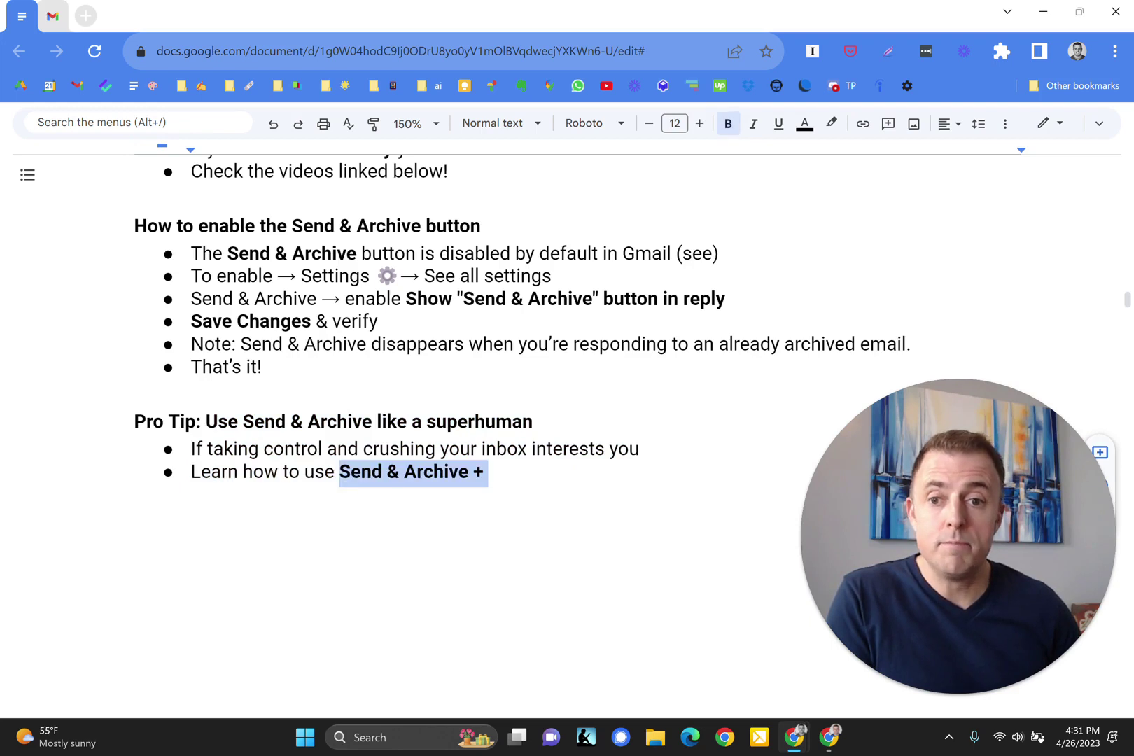
key(ctrl+y)
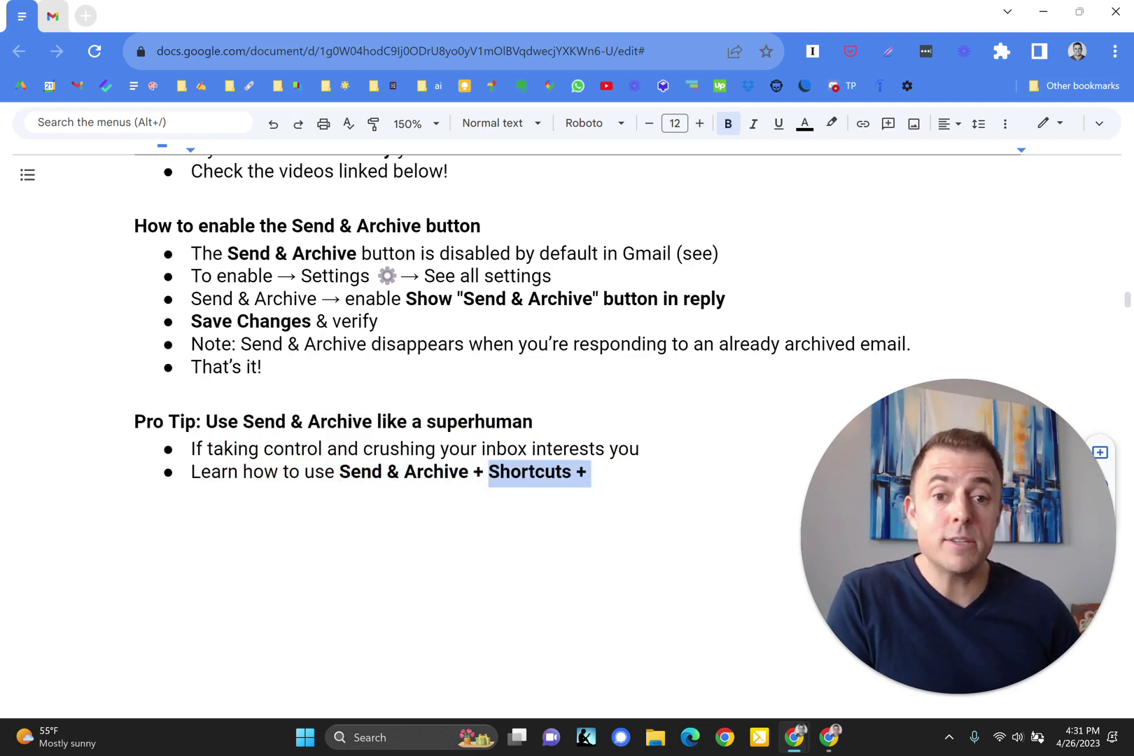
key(ctrl+y)
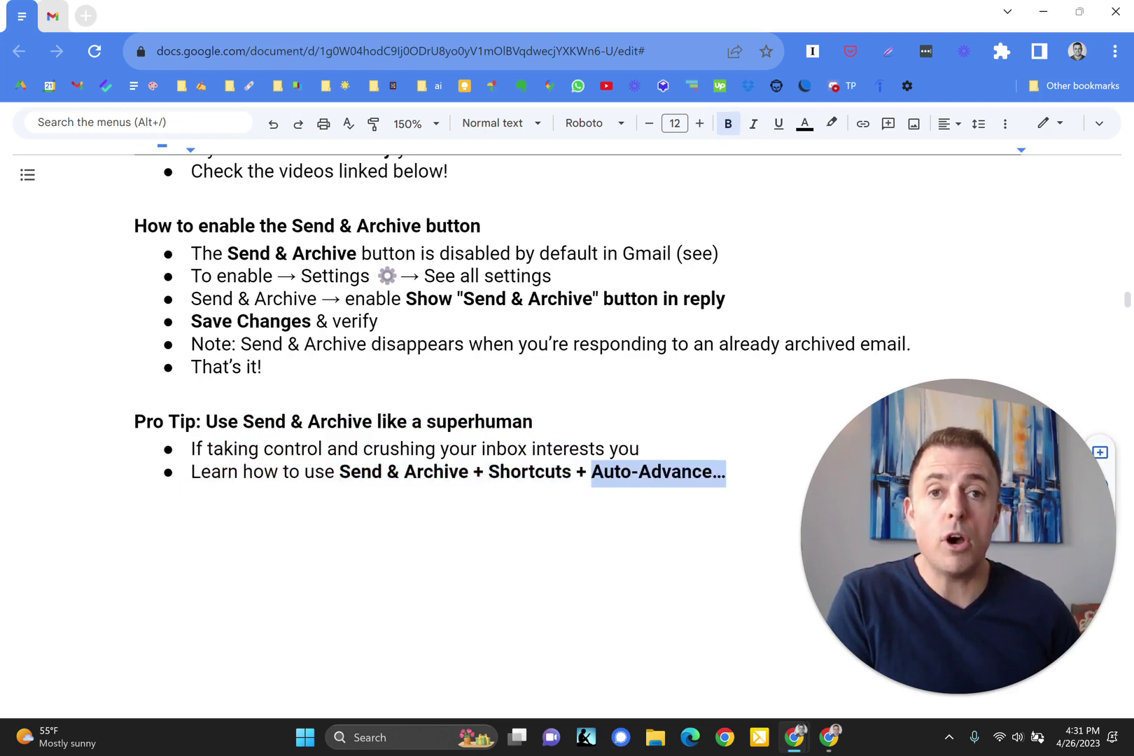
key(ctrl+y)
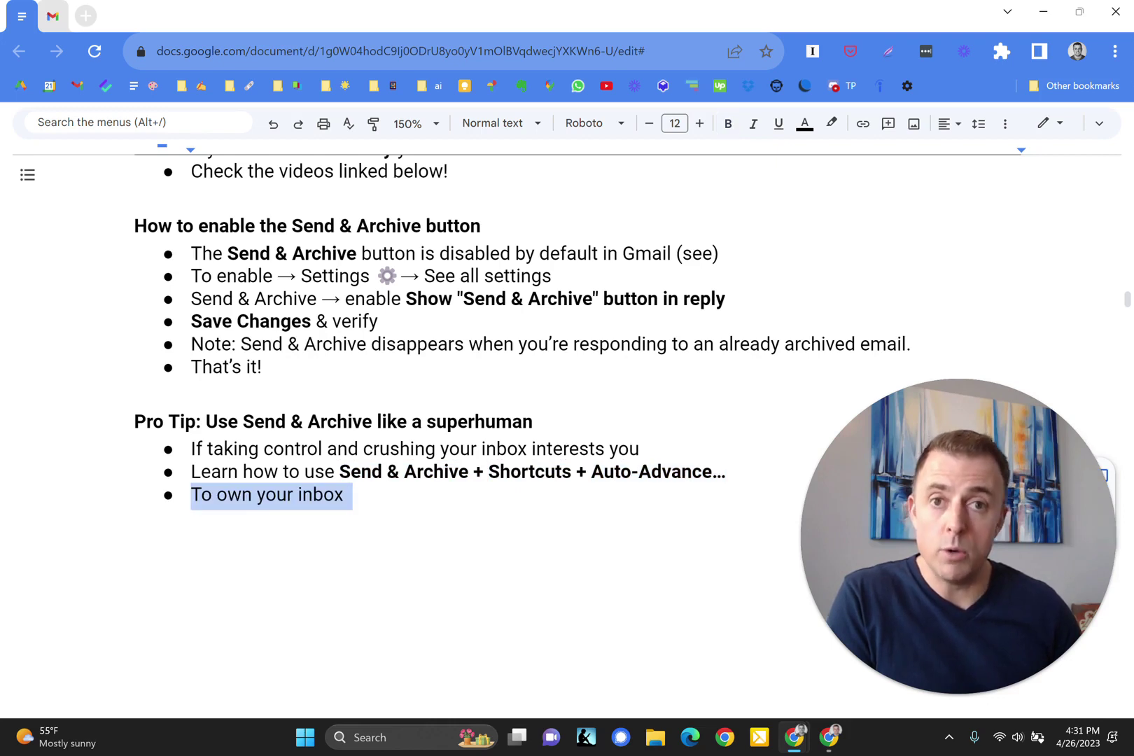
key(ctrl+y)
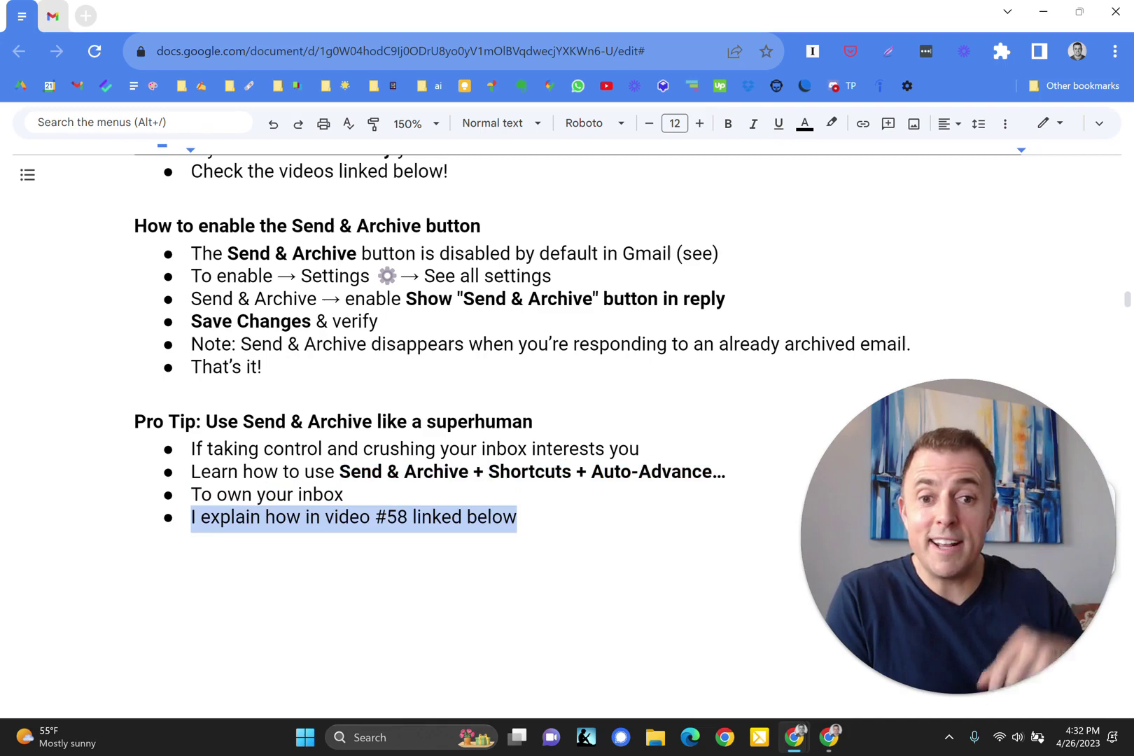
Step: Add the 'Want more?' heading with the know-how and know-why bullets
key(ctrl+y)
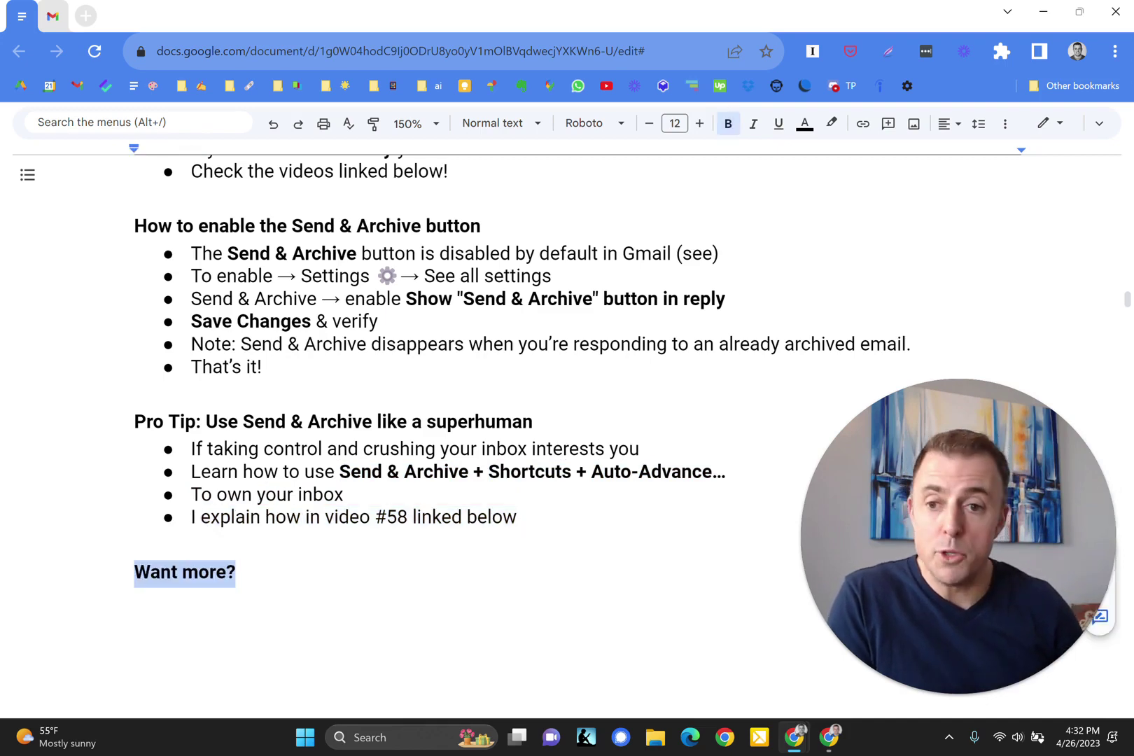
key(ctrl+y)
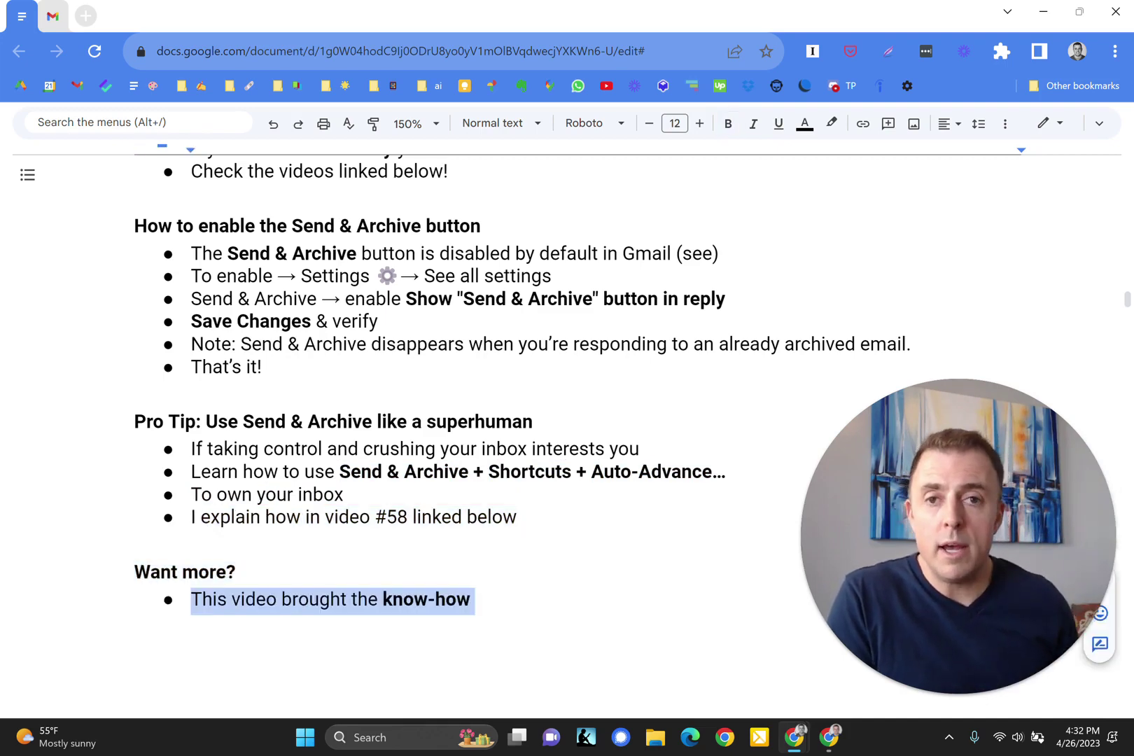
scroll(567, 421, down, 3)
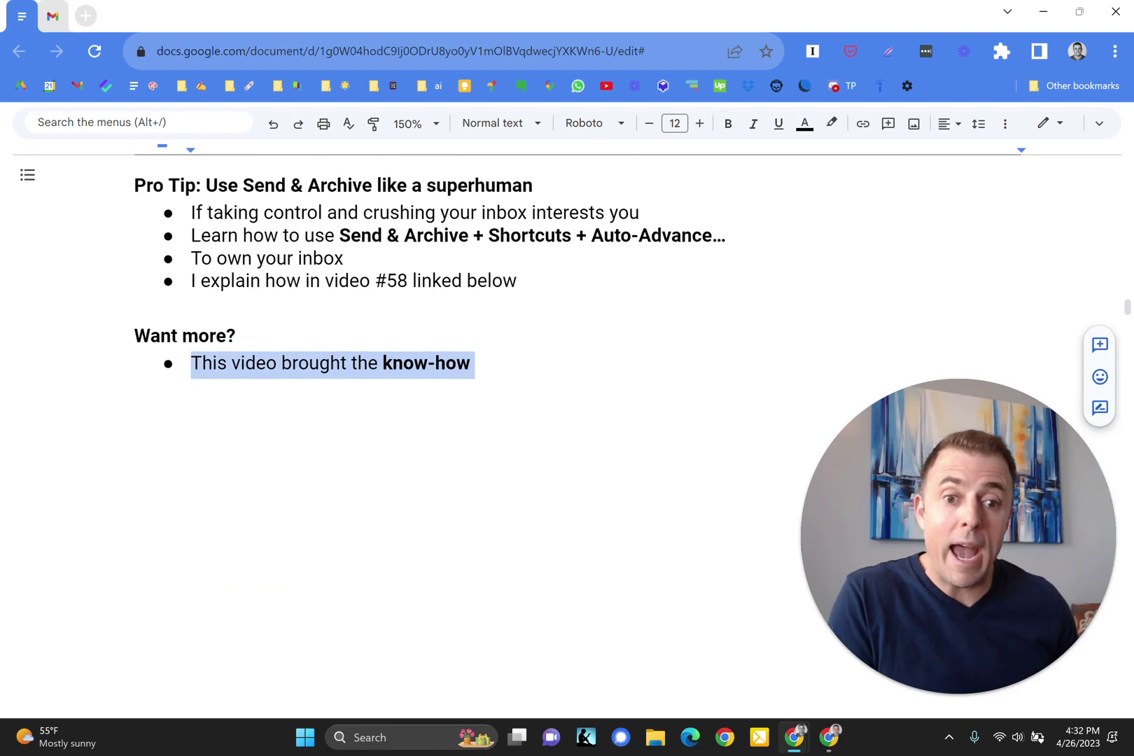
key(ctrl+y)
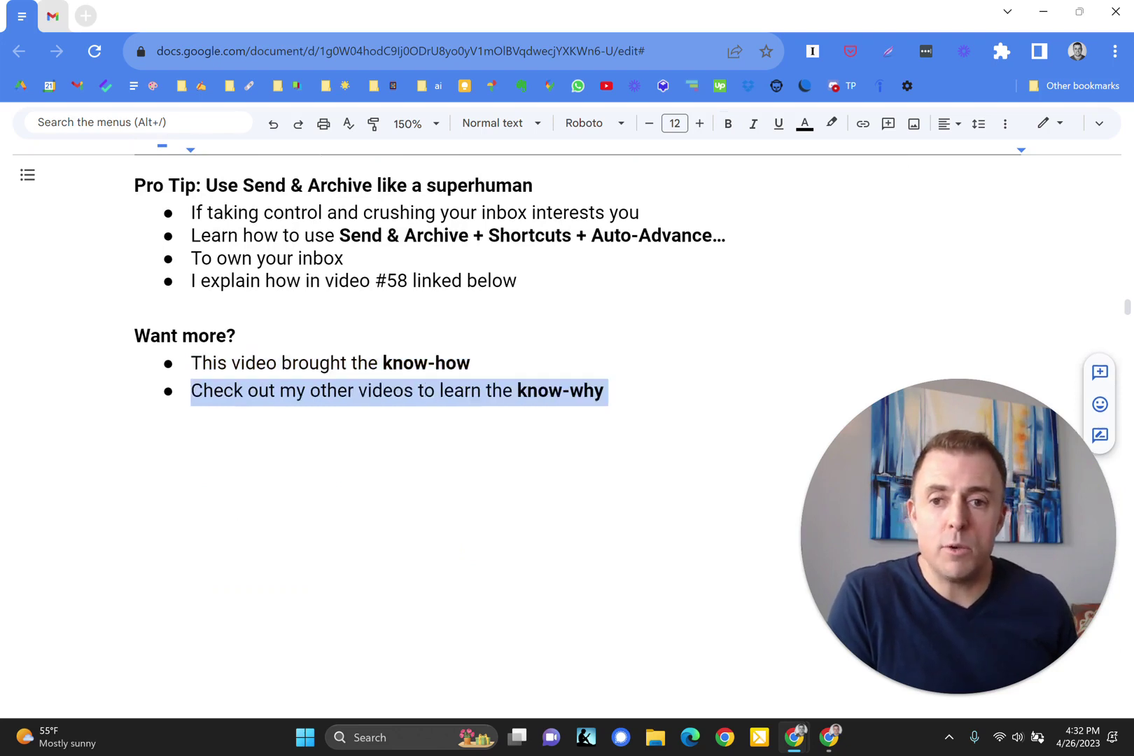
Step: Add the larger 'Helpful?' heading, Like/Subscribe/Share images, and the 'Remember!' heading with the '@ Me & this outline' line
key(ctrl+y)
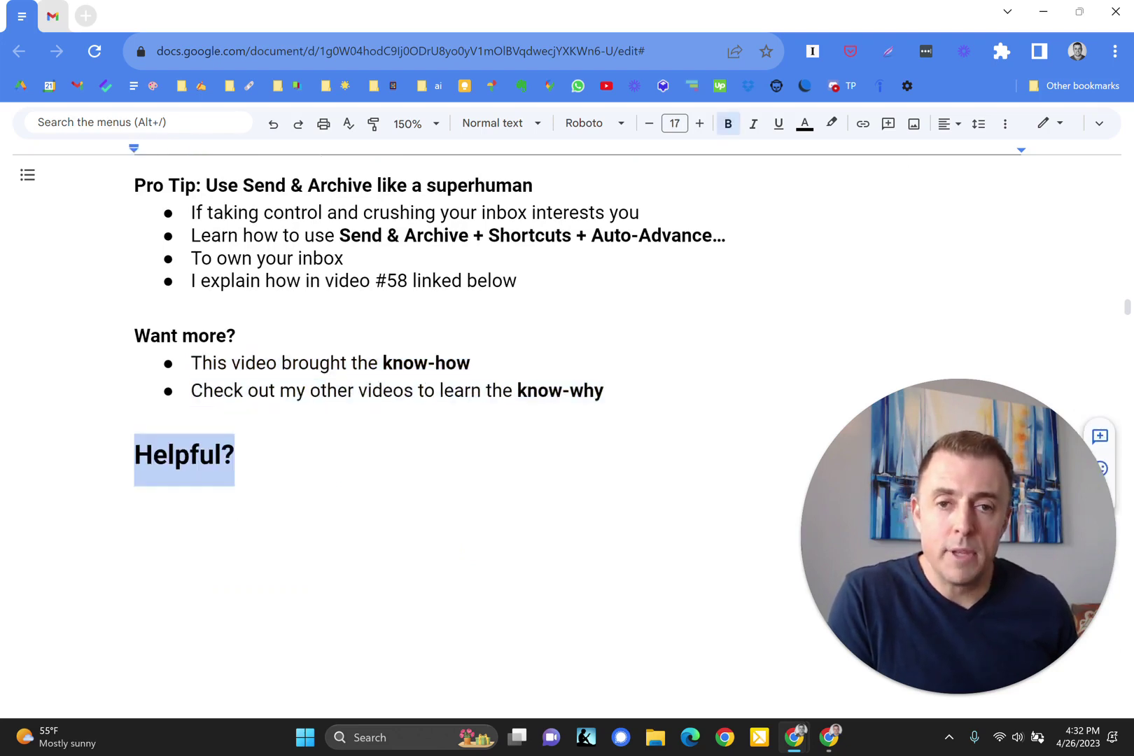
scroll(567, 420, down, 1)
key(ctrl+y)
key(ctrl+y)
key(ctrl+y)
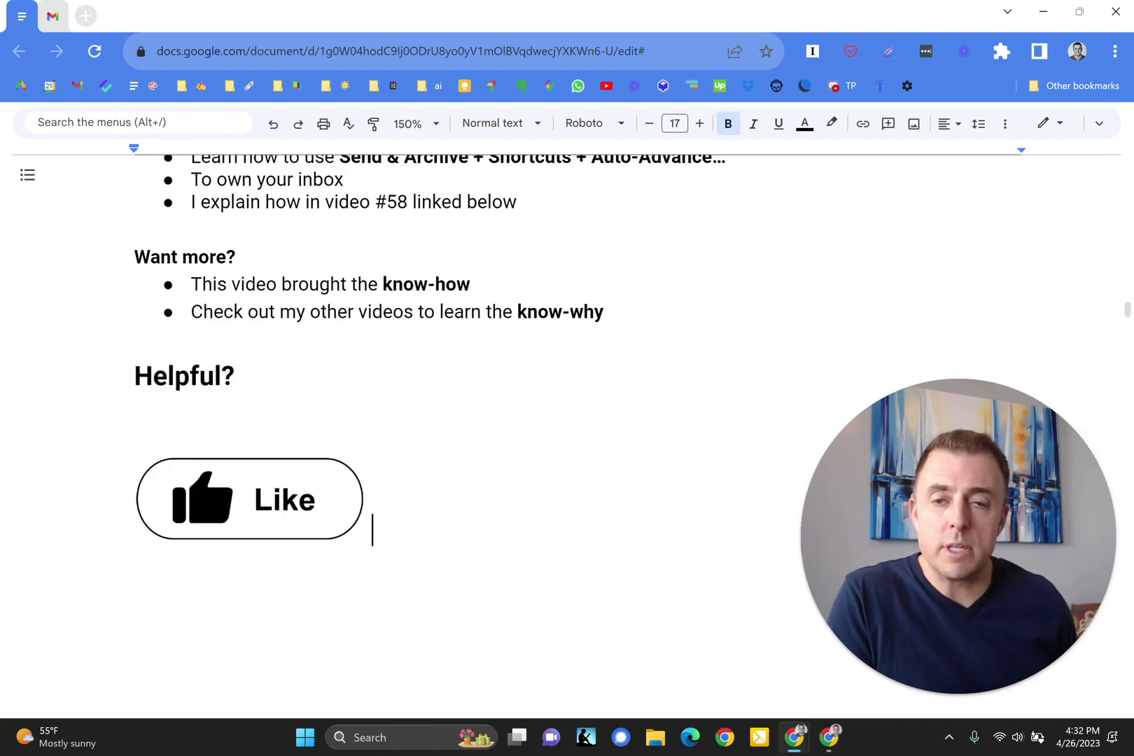
scroll(177, 335, down, 2)
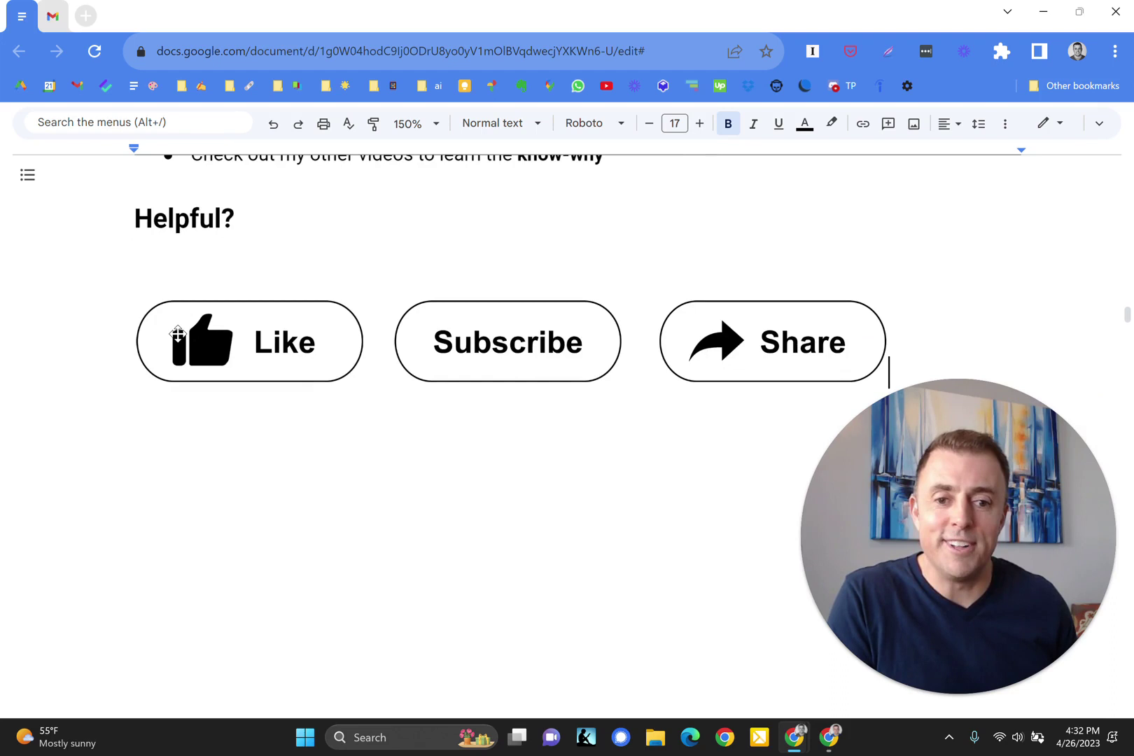
key(ctrl+y)
scroll(177, 335, down, 1)
key(ctrl+y)
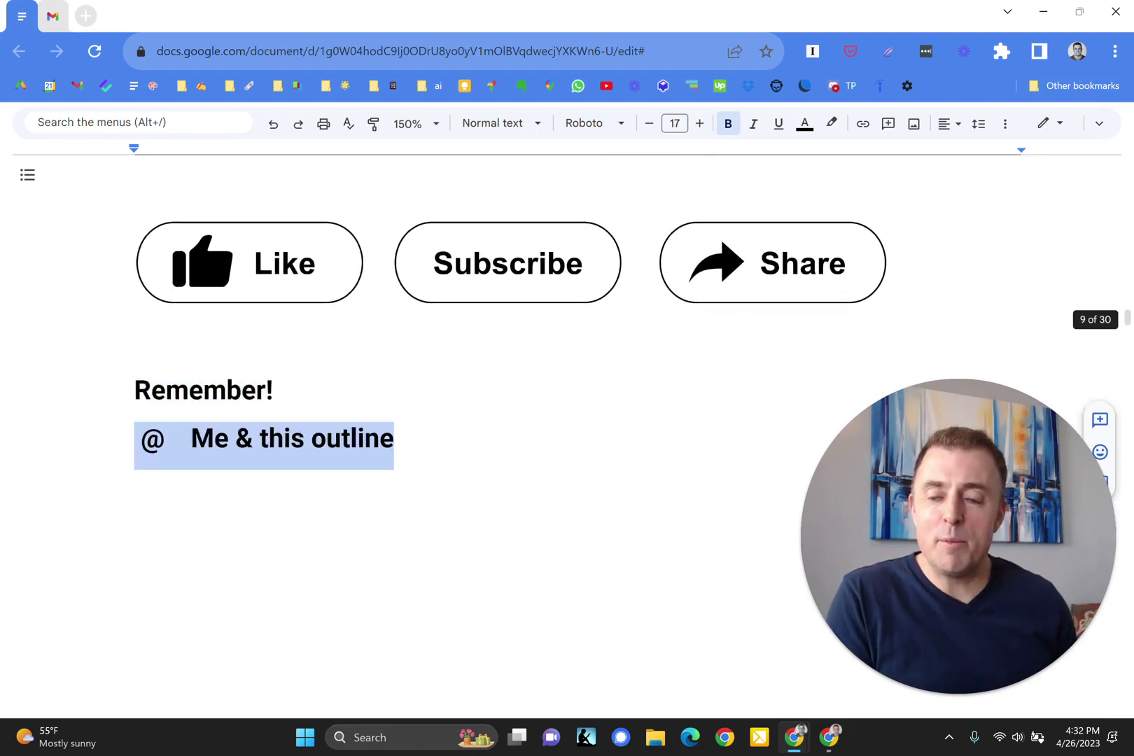